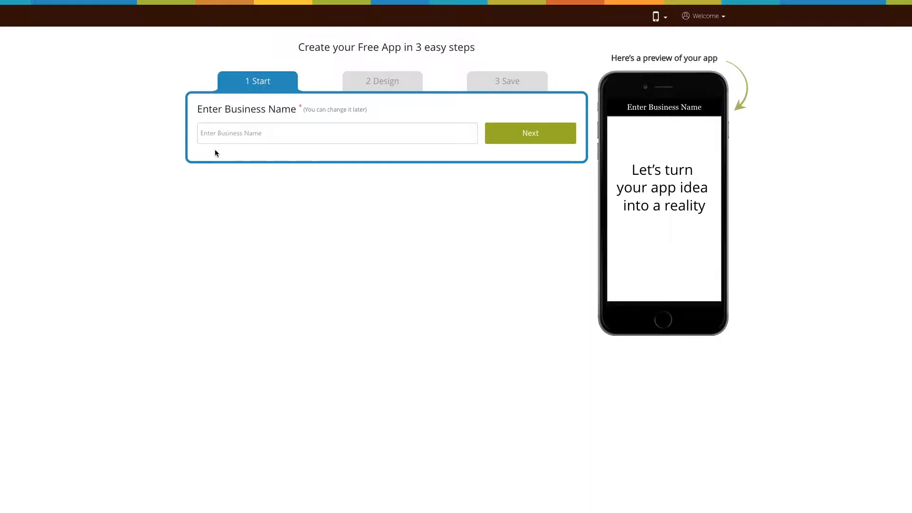
- Name the business "Store demo" and continue to the app design stage with the Business category
type("Store demo")
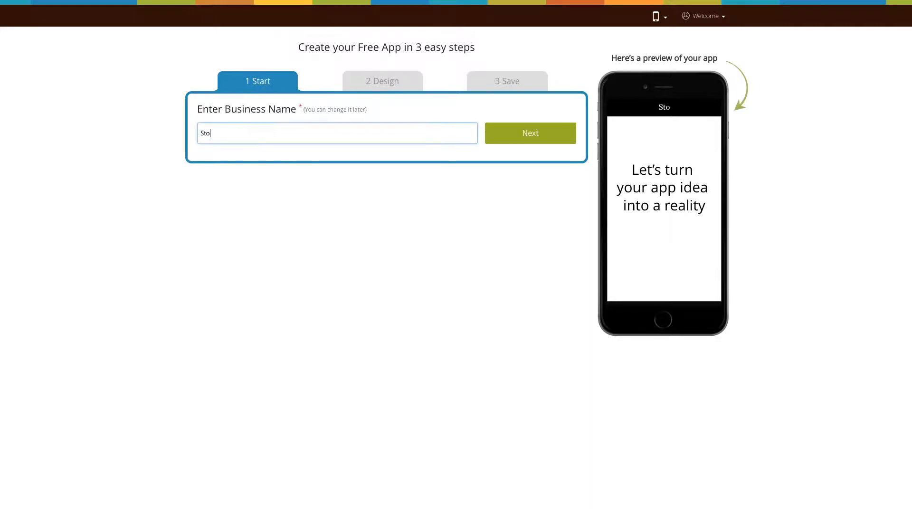
left_click(529, 139)
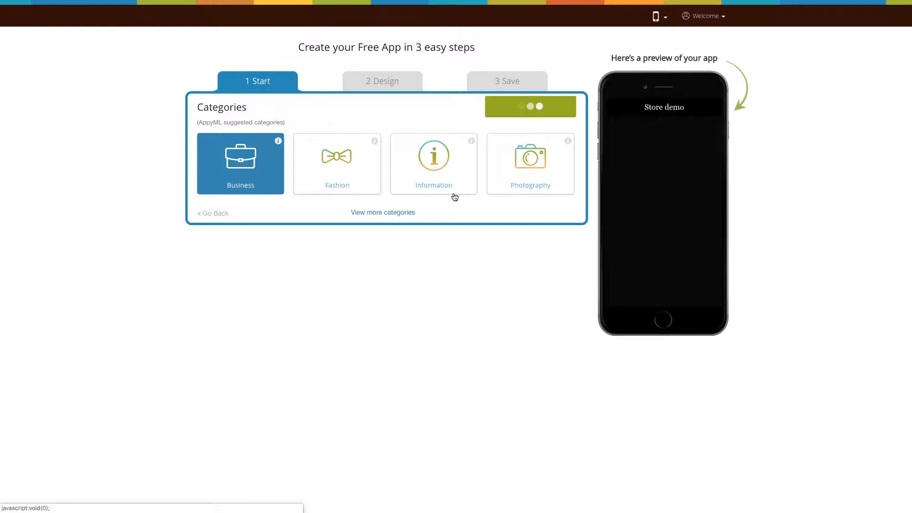
left_click(398, 215)
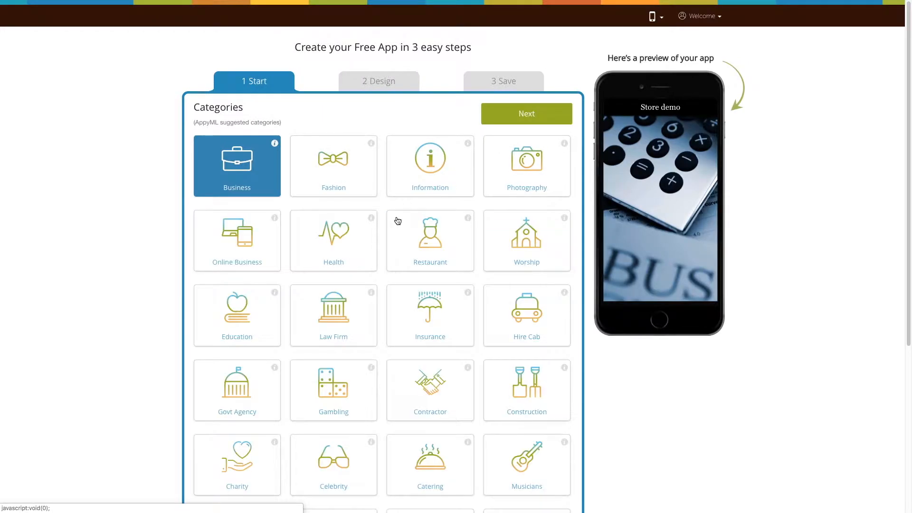
mouse_move(398, 221)
scroll(390, 215, "down", 5)
scroll(389, 216, "up", 4)
scroll(391, 218, "up", 2)
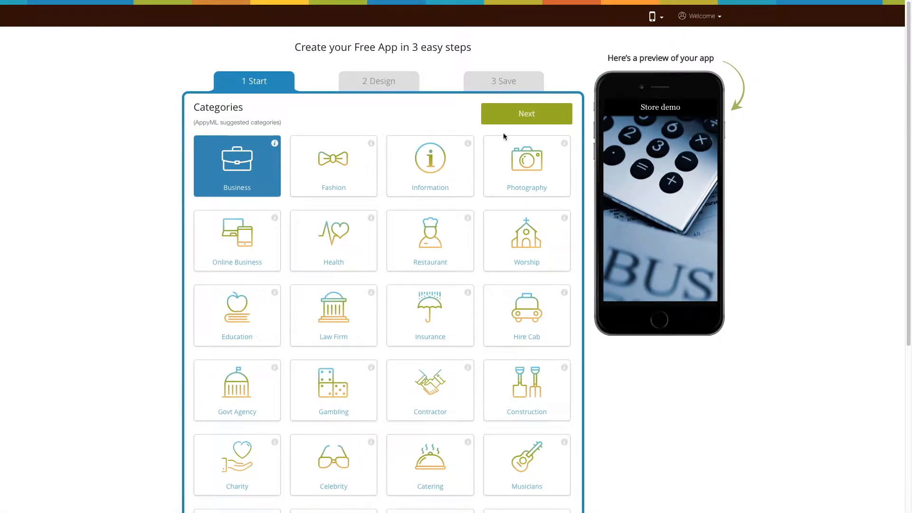
left_click(518, 122)
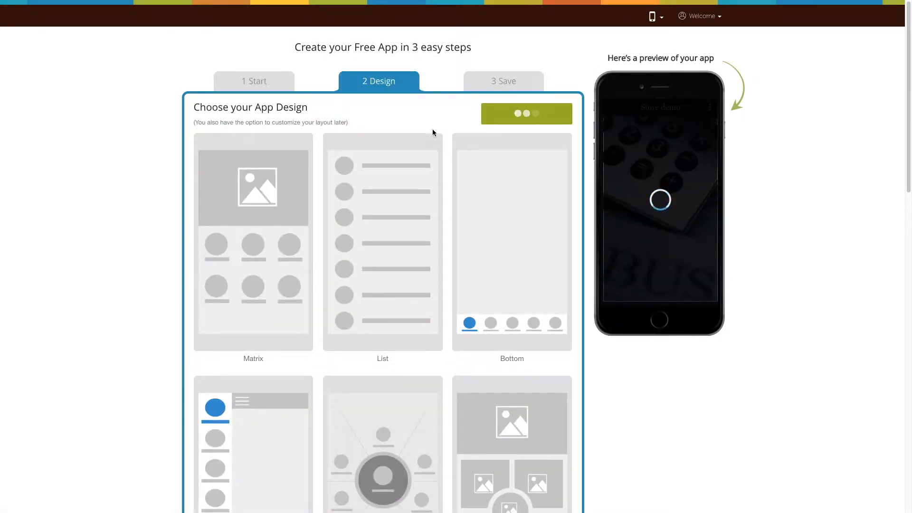
- Browse the available app design layouts and continue to the app features with the preselected layout
scroll(426, 158, "down", 9)
scroll(426, 158, "down", 6)
scroll(425, 158, "up", 14)
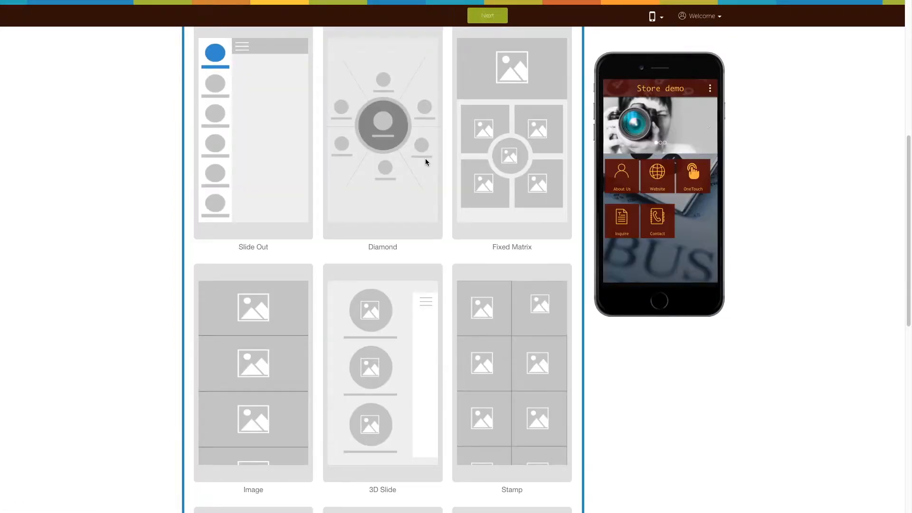
left_click(522, 85)
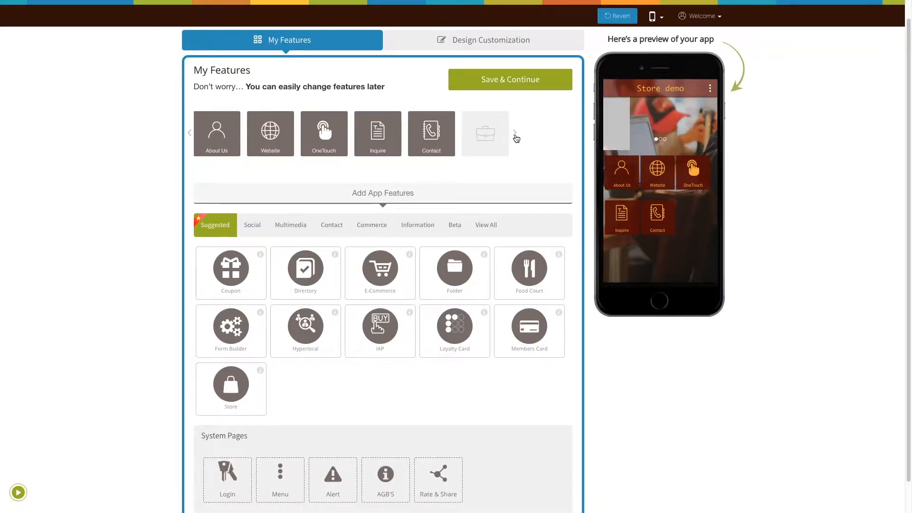
- Find the Store feature among all available features by searching for "store" and add it to the app
left_click(487, 225)
left_click(287, 255)
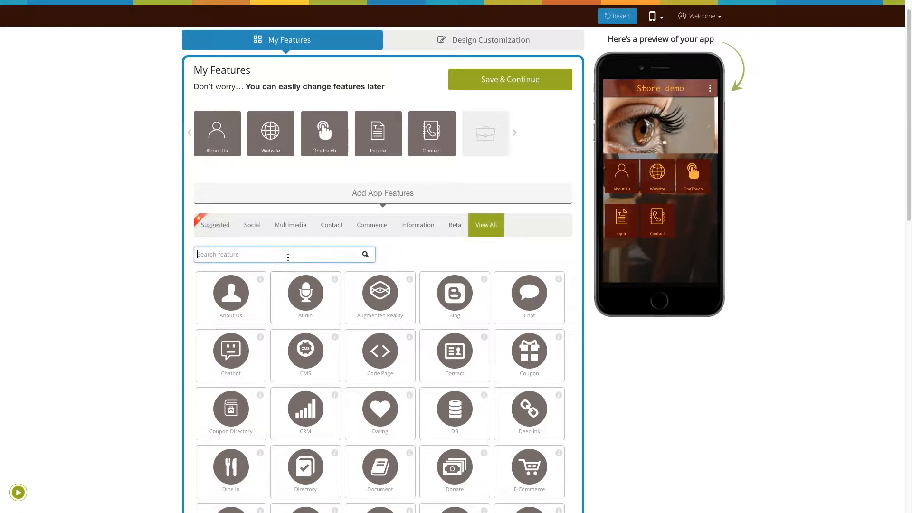
type("store")
left_click(314, 311)
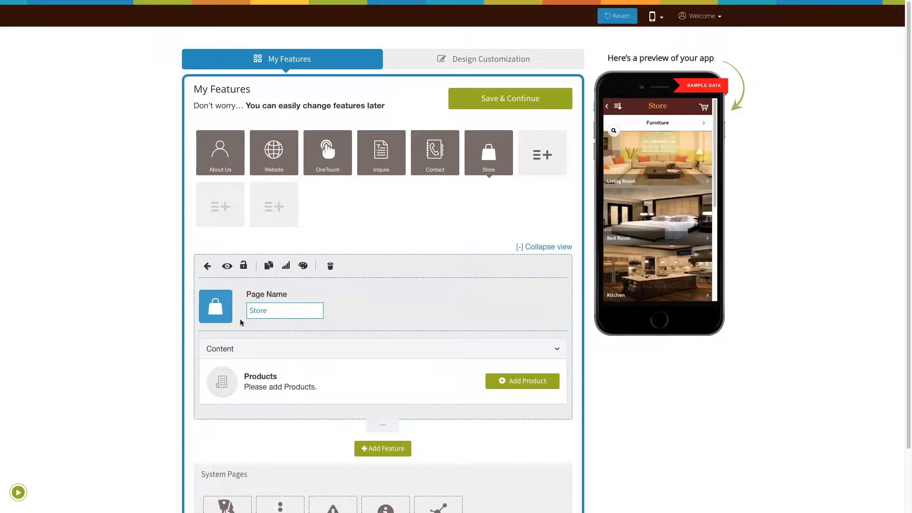
- Examine the Store page's icon choices, including outline icons, images and custom upload, without changing the icon
left_click(213, 312)
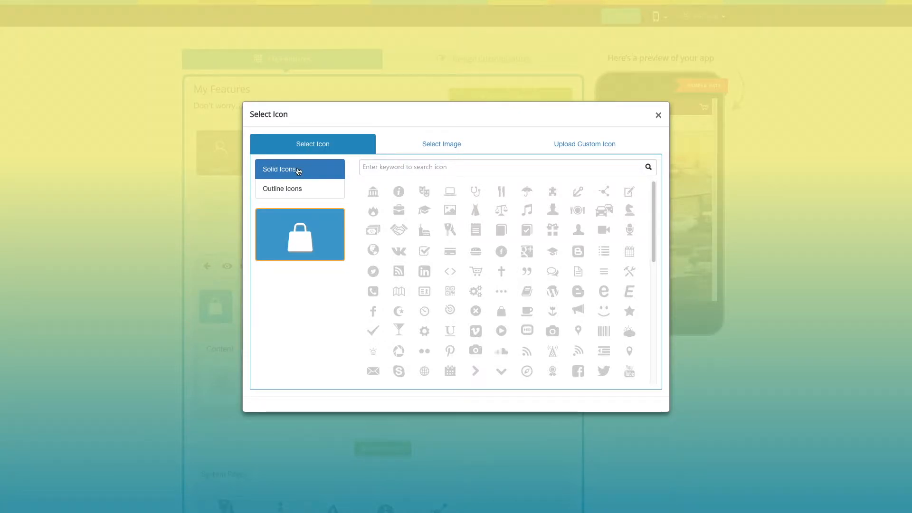
left_click(298, 193)
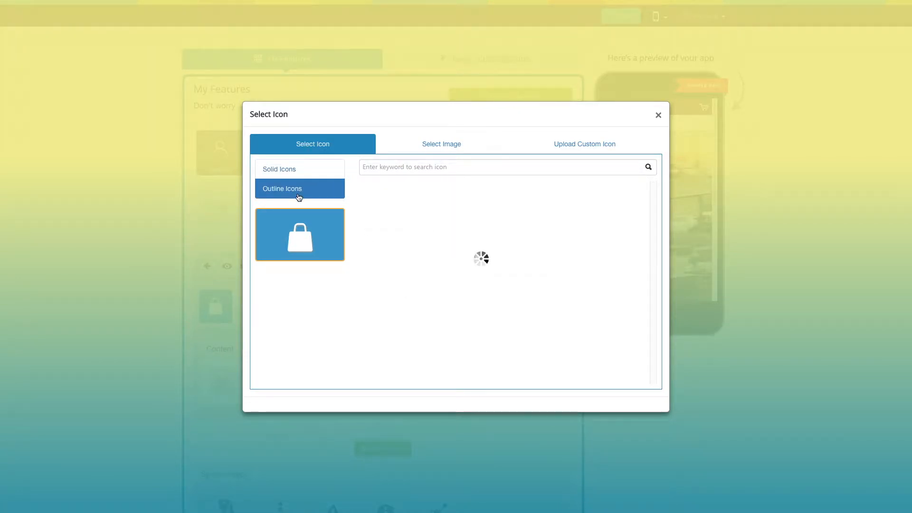
left_click(442, 148)
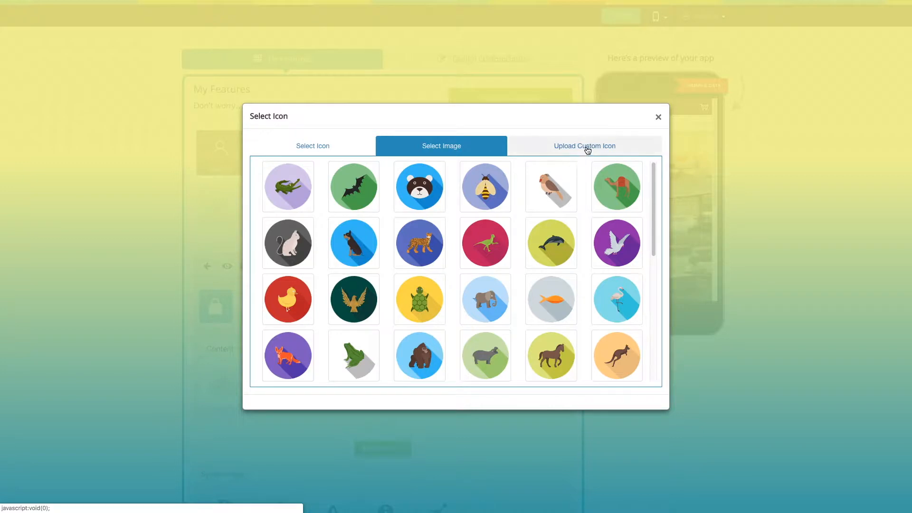
left_click(587, 149)
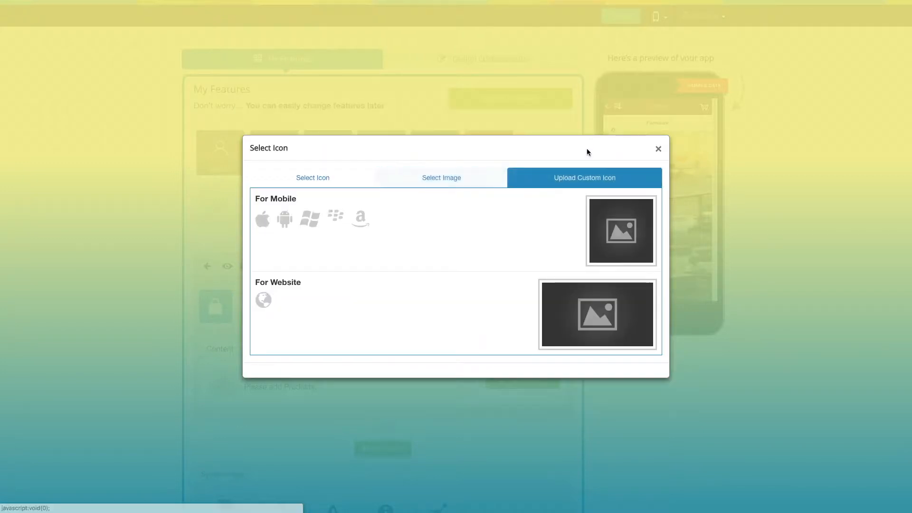
left_click(659, 149)
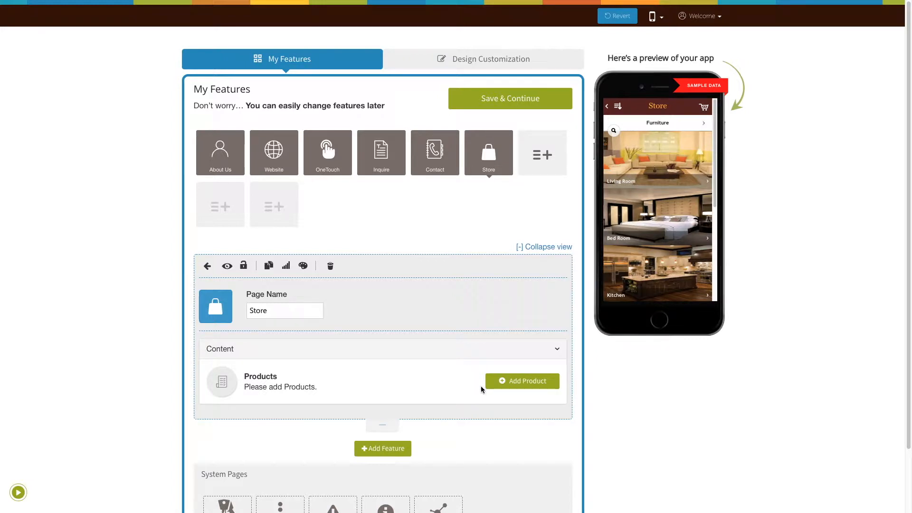
- Add an active category named "cate1" to the store's product catalog and save it
left_click(513, 383)
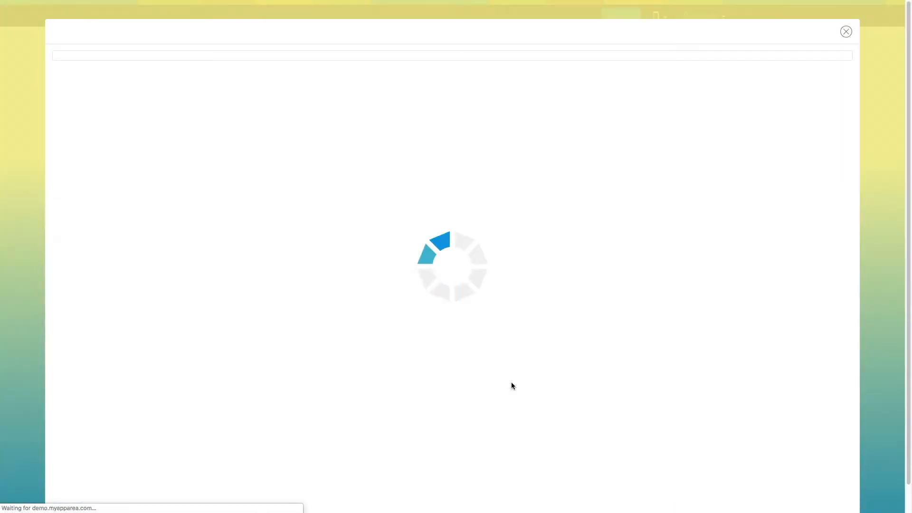
left_click(388, 236)
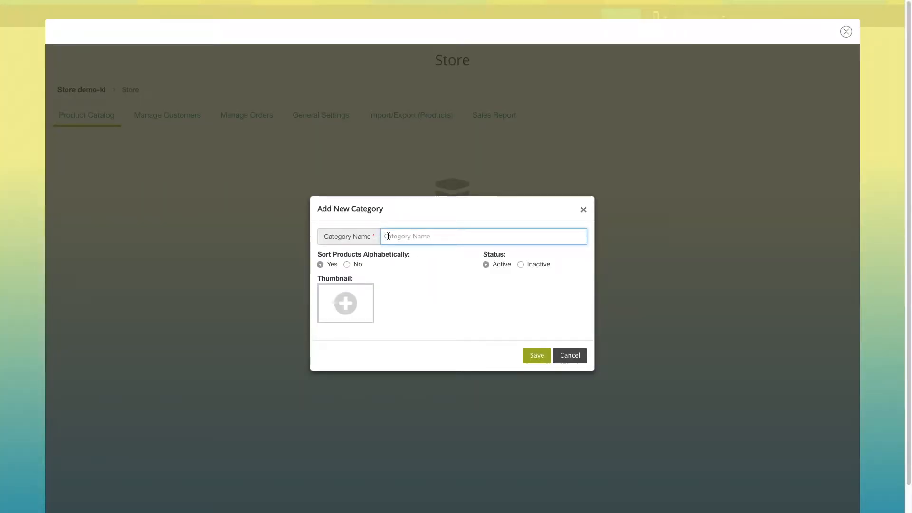
type("cate1")
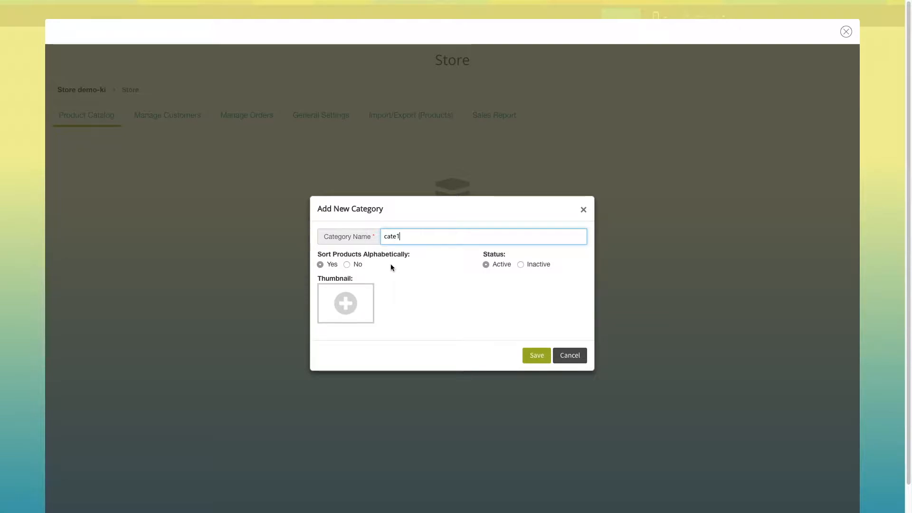
left_click(484, 274)
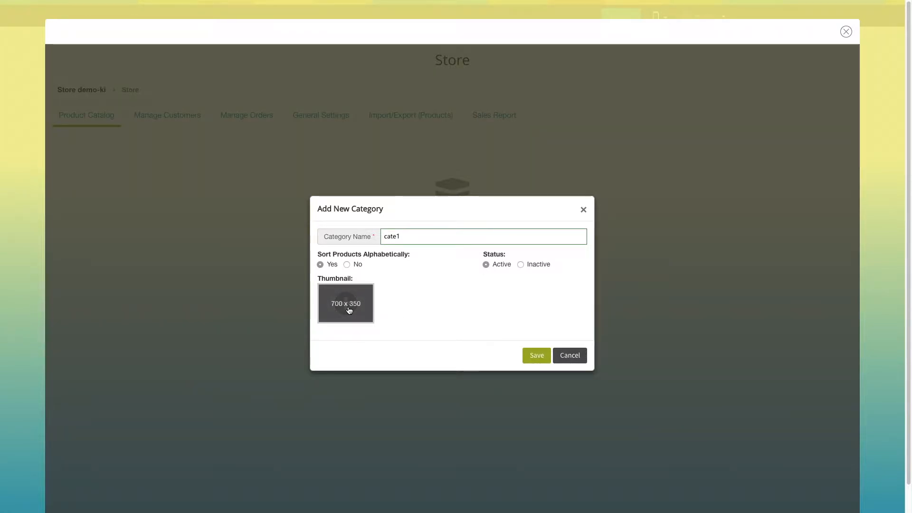
left_click(534, 356)
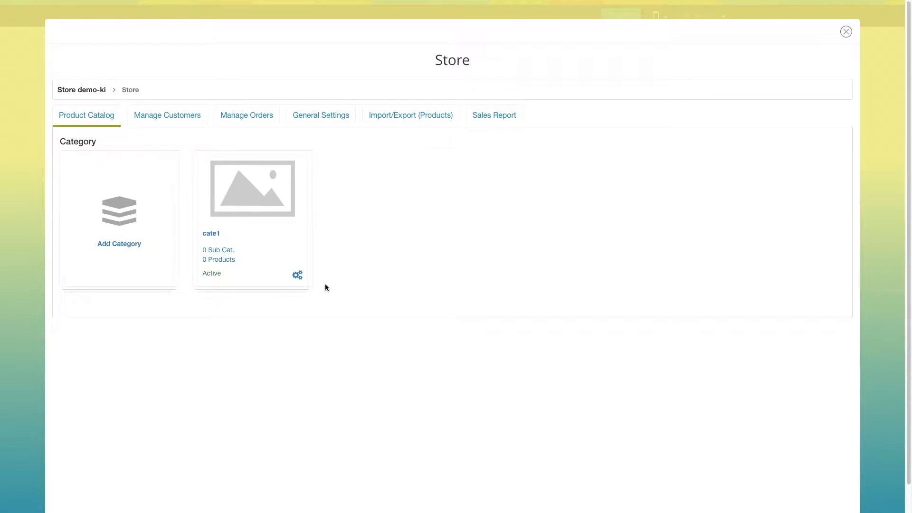
- Add a subcategory named "Subcate1" inside the cate1 category and save it
left_click(220, 250)
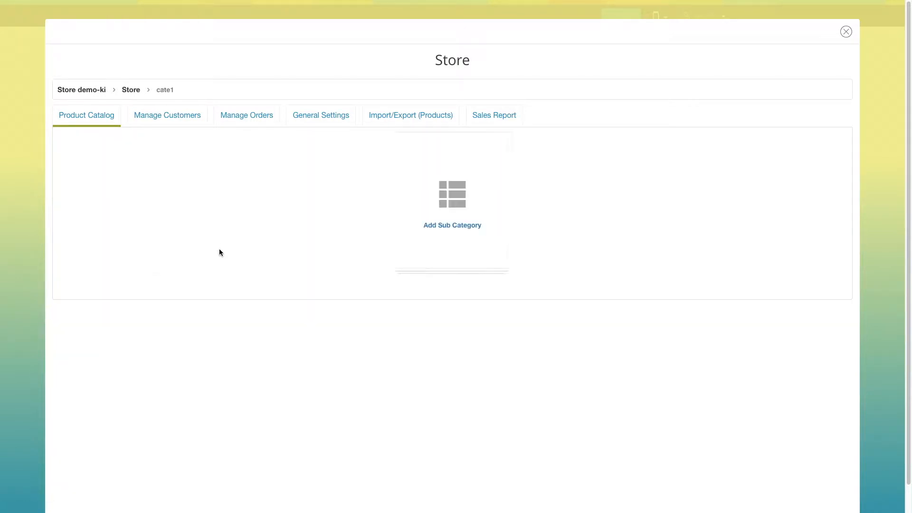
left_click(436, 231)
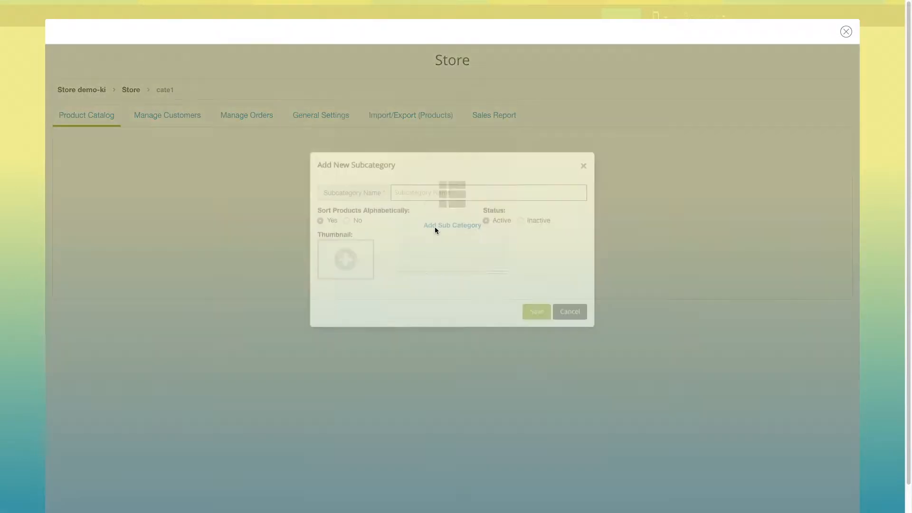
left_click(412, 236)
type("Subcate1")
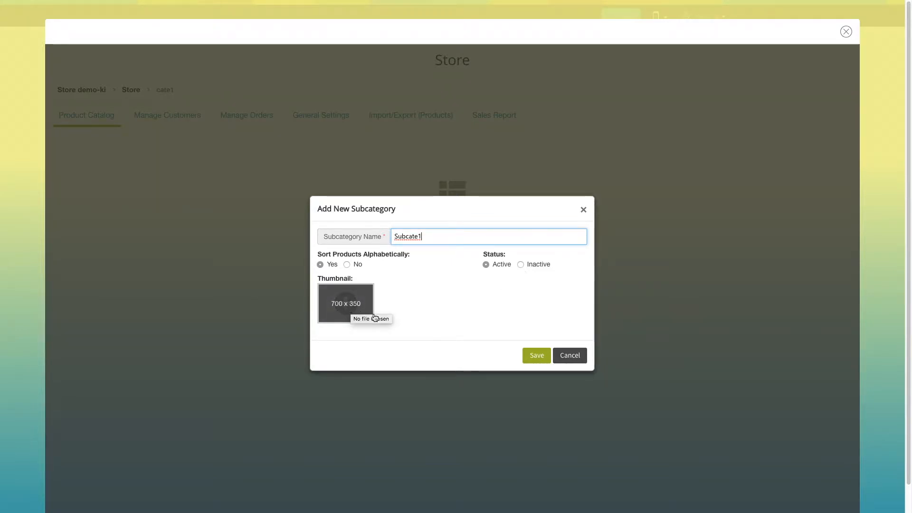
left_click(546, 355)
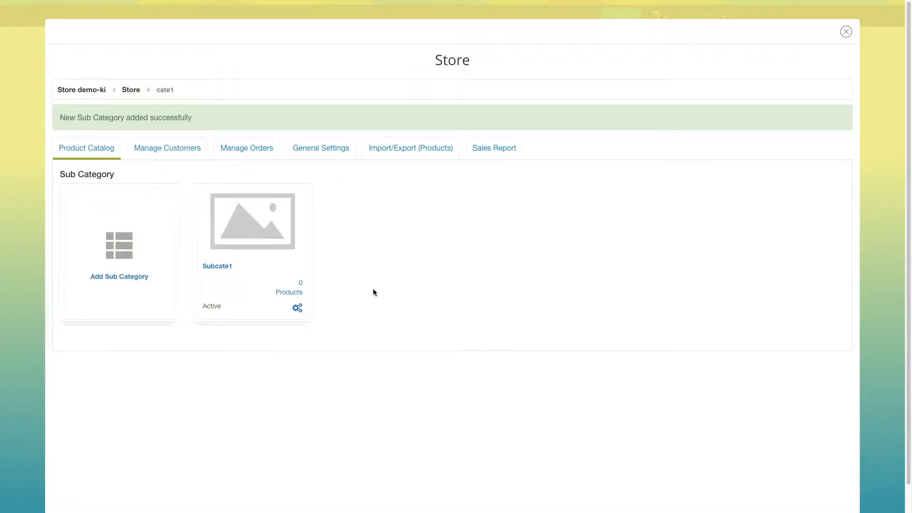
- Start a new product in Subcate1 with the name "Dragon", SKU 2345, quantity 2 and price 100
left_click(294, 262)
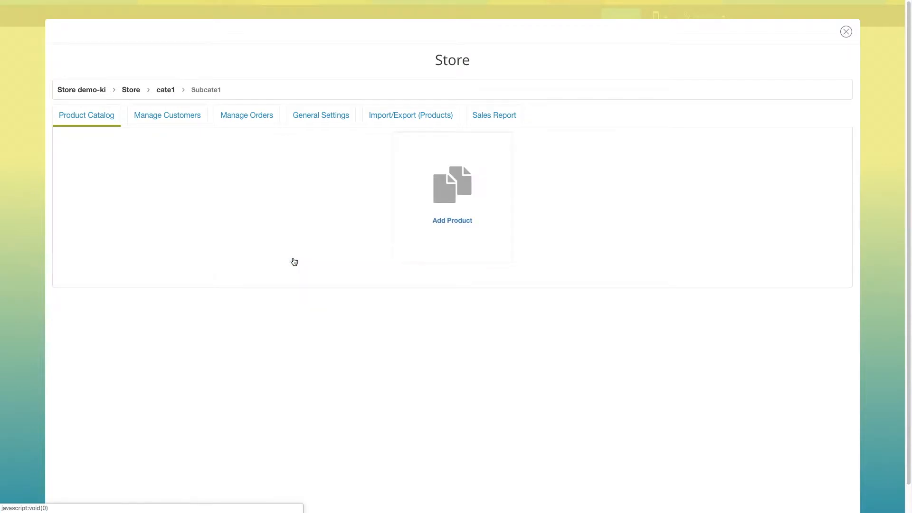
left_click(445, 221)
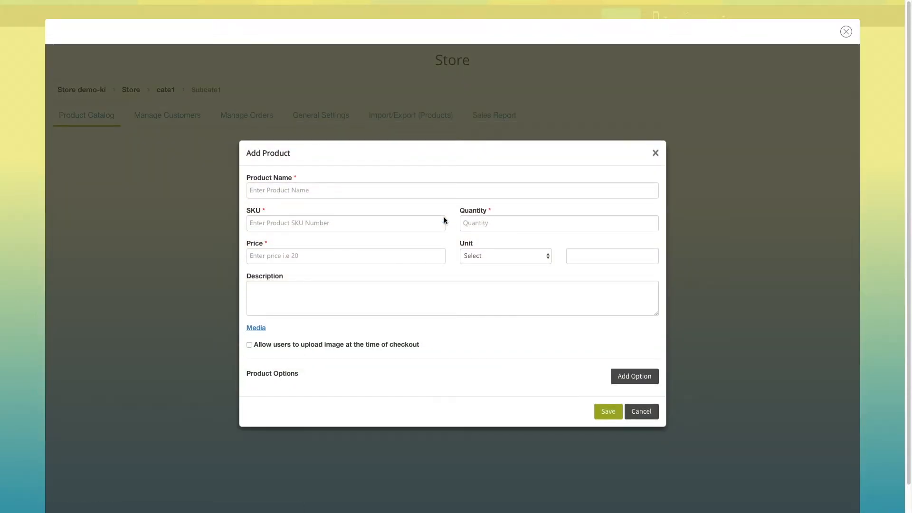
left_click(332, 189)
type("Dragon")
left_click(309, 227)
type("2345")
left_click(491, 217)
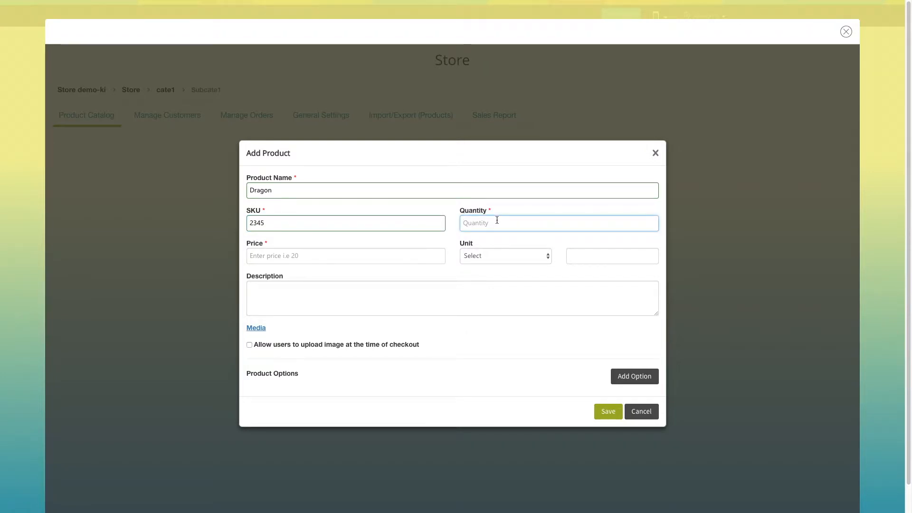
type("2")
left_click(354, 260)
type("100")
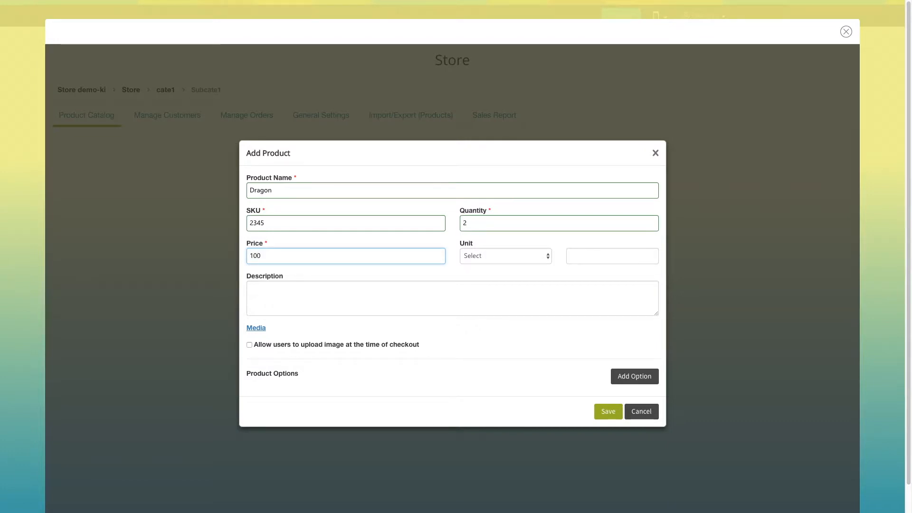
- Set the Dragon product's unit to Bag
left_click(546, 257)
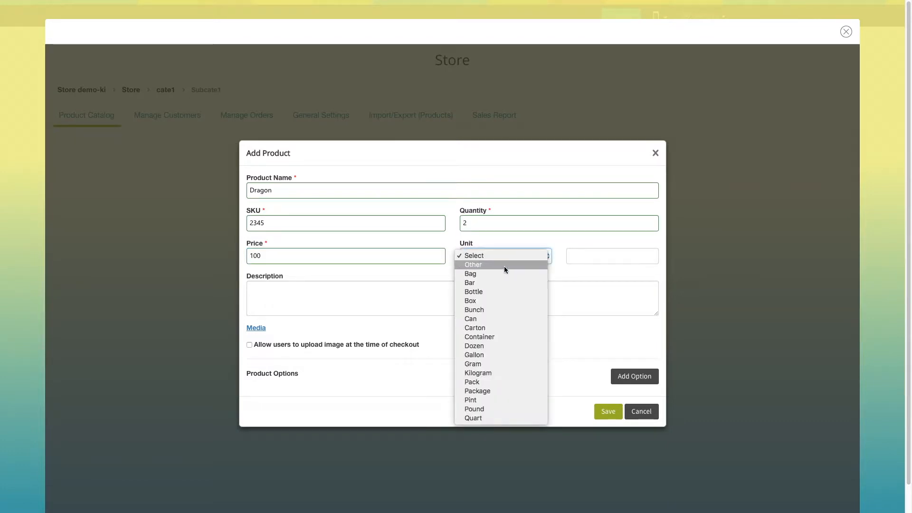
left_click(480, 272)
left_click(328, 290)
left_click(310, 322)
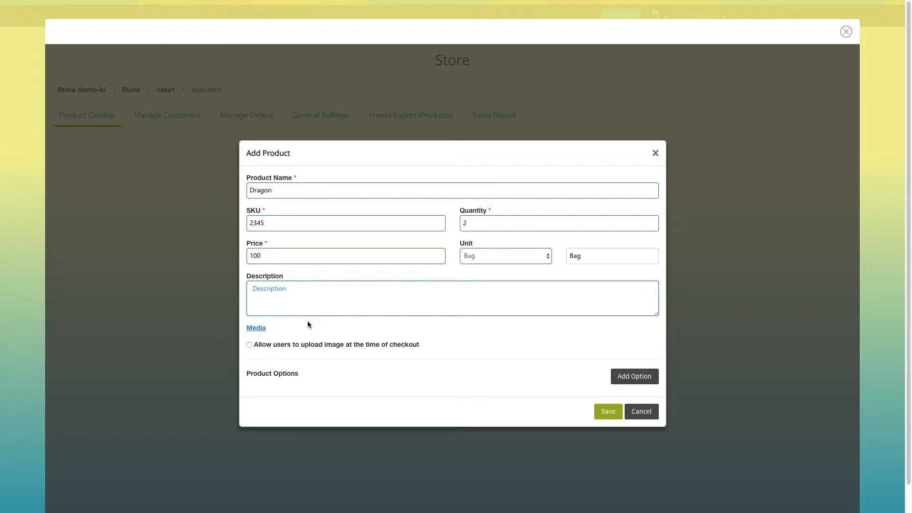
- Review the product's media options for adding images, a YouTube video or an uploaded video
scroll(252, 301, "down", 1)
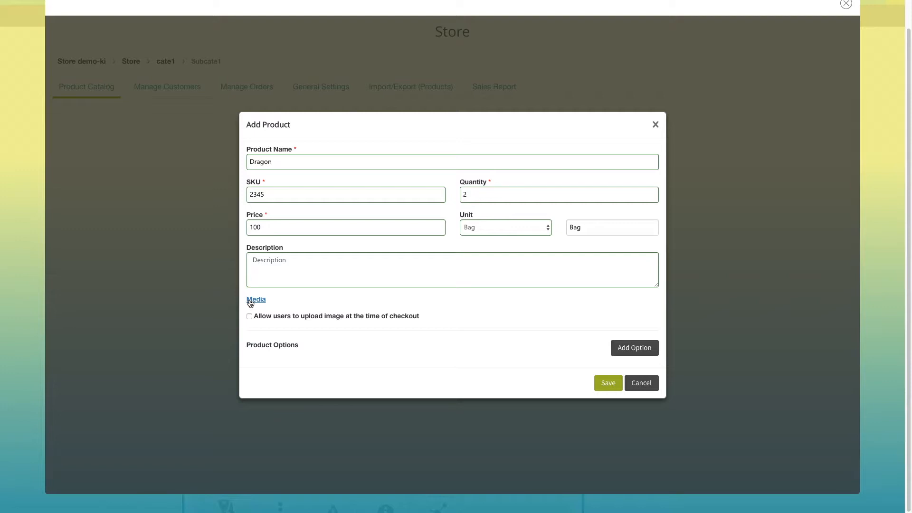
left_click(251, 300)
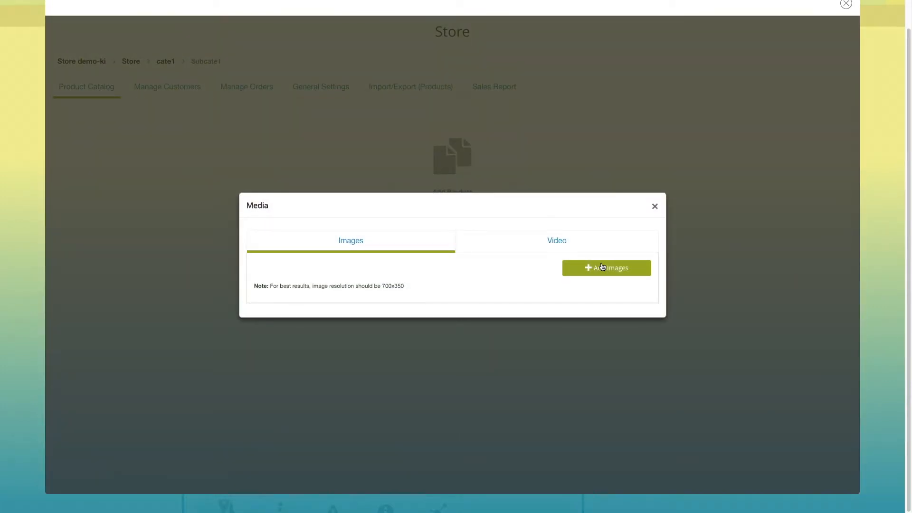
left_click(562, 242)
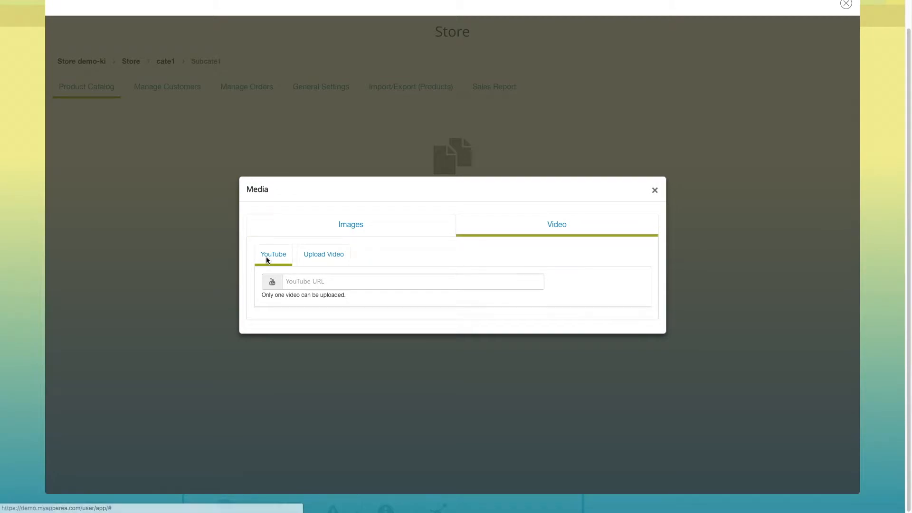
left_click(311, 283)
left_click(327, 259)
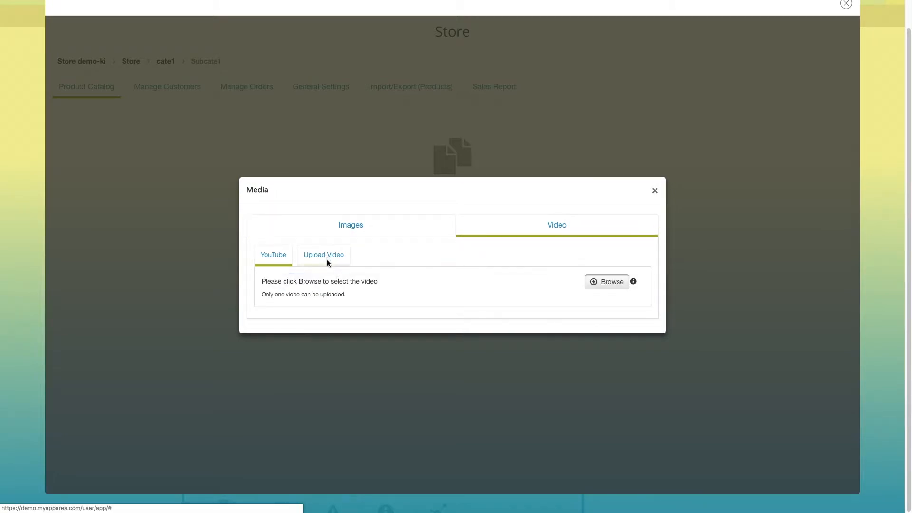
left_click(655, 190)
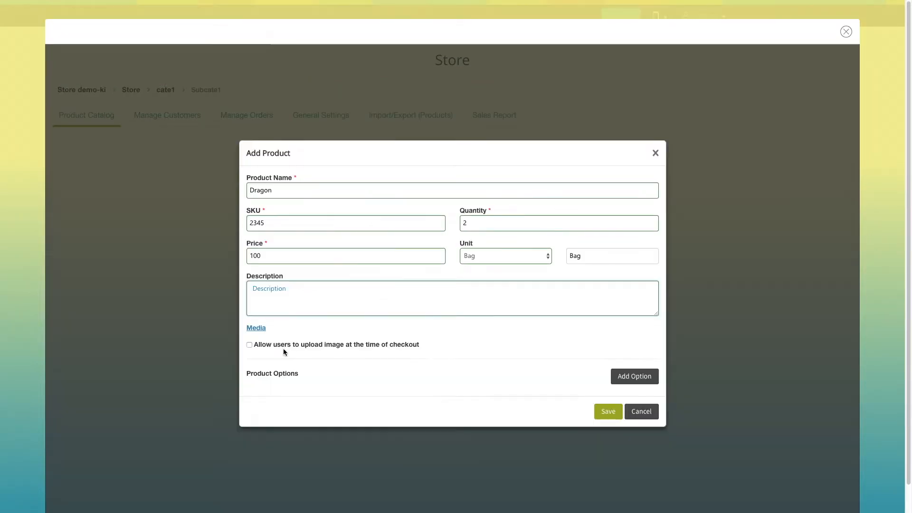
left_click(249, 346)
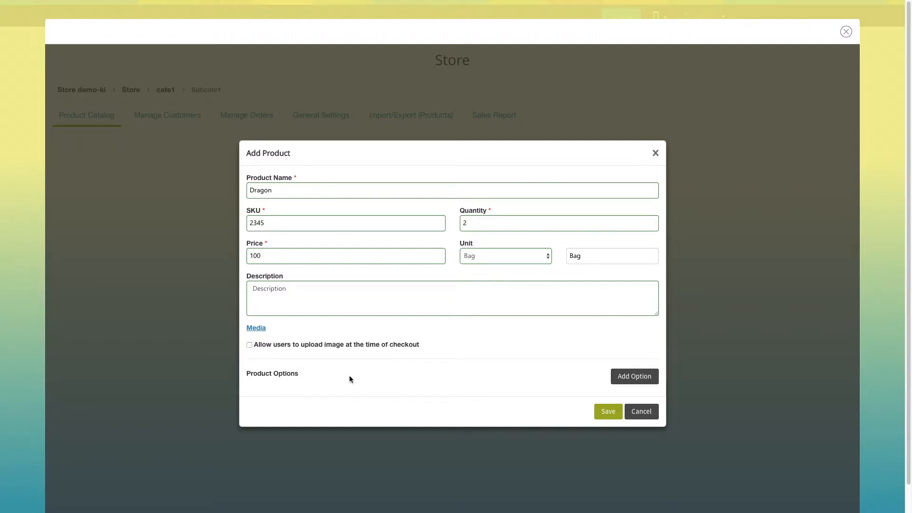
- Add a product option to the Dragon product, keeping it required with sort order 1
scroll(350, 379, "down", 1)
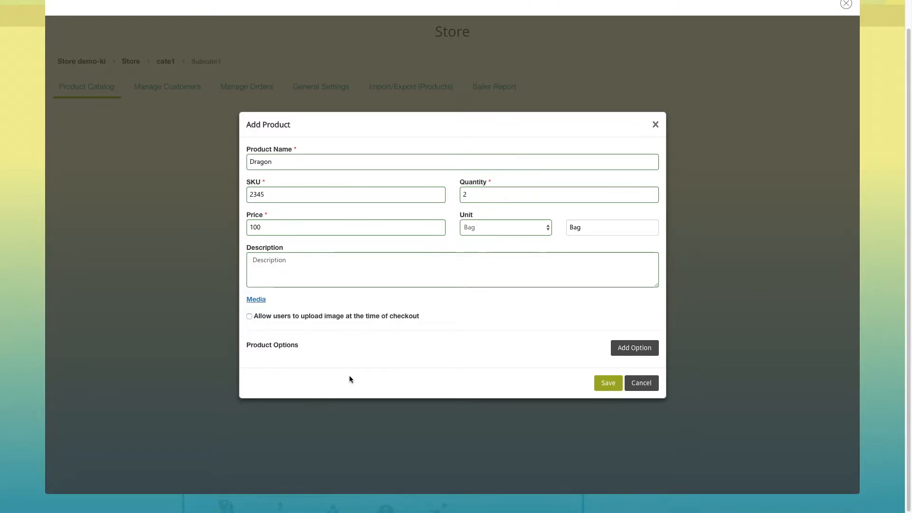
left_click(644, 347)
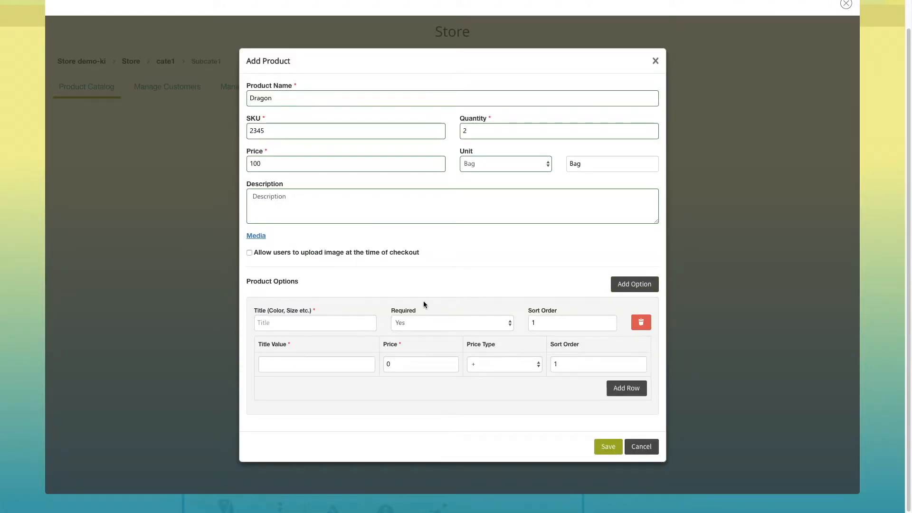
left_click(308, 321)
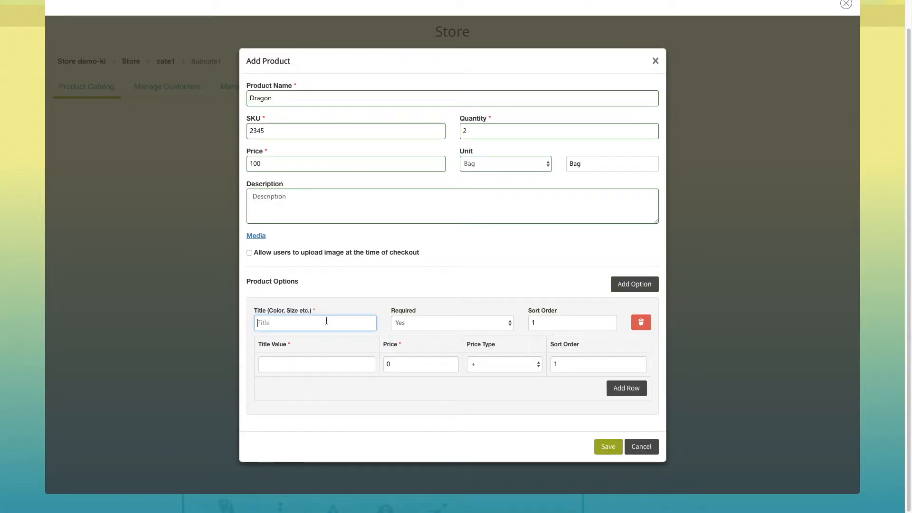
left_click(510, 325)
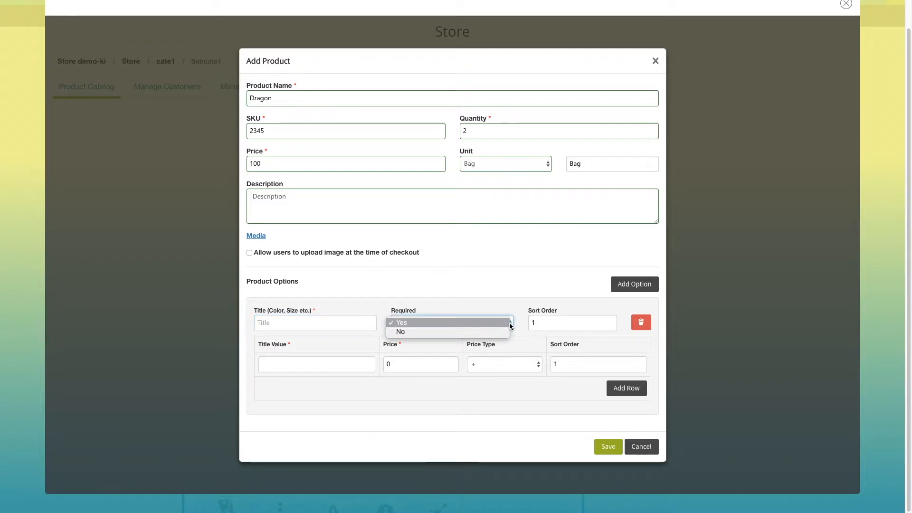
left_click(495, 323)
left_click(579, 324)
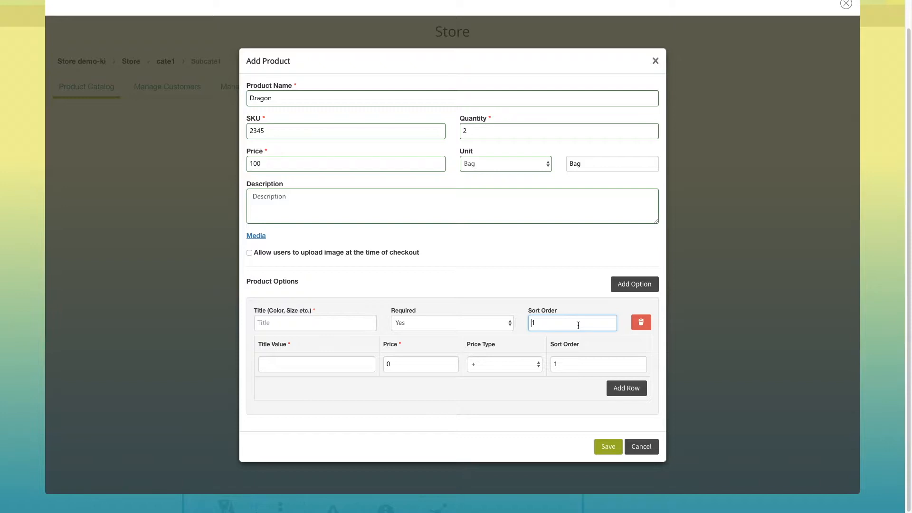
left_click(641, 326)
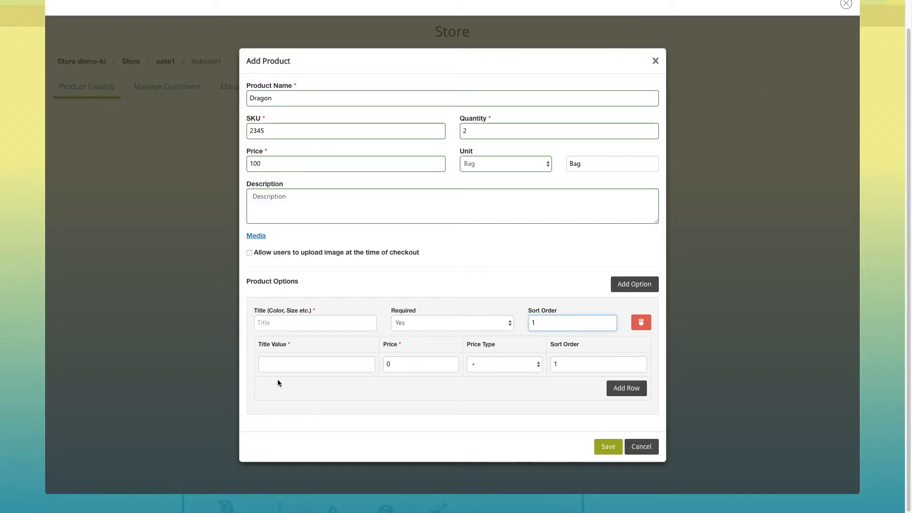
- Fill in the size option with title value 12, price 200 and price type +, add another row and save the product
left_click(312, 364)
left_click(407, 366)
left_click(540, 370)
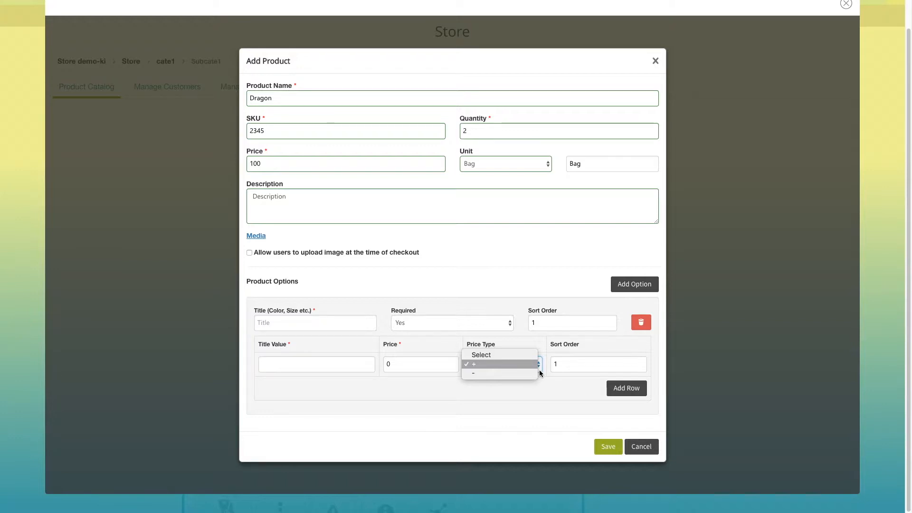
left_click(588, 368)
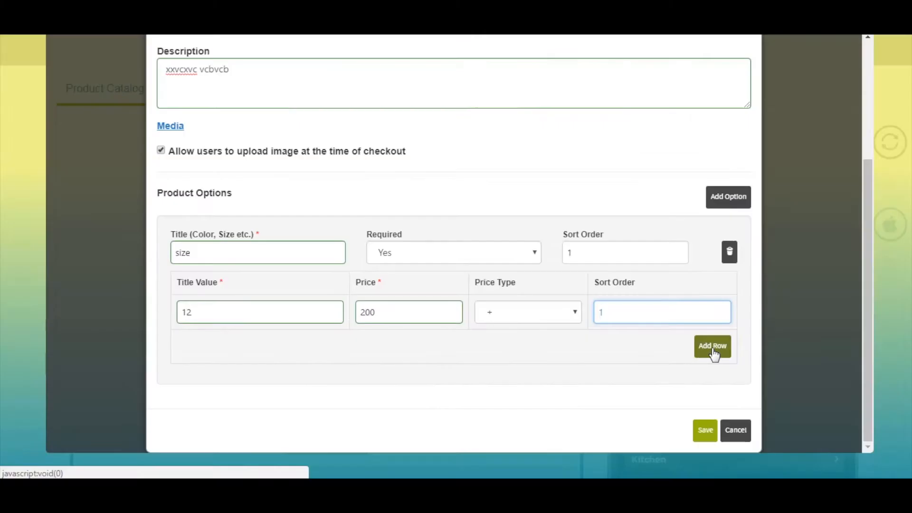
left_click(713, 346)
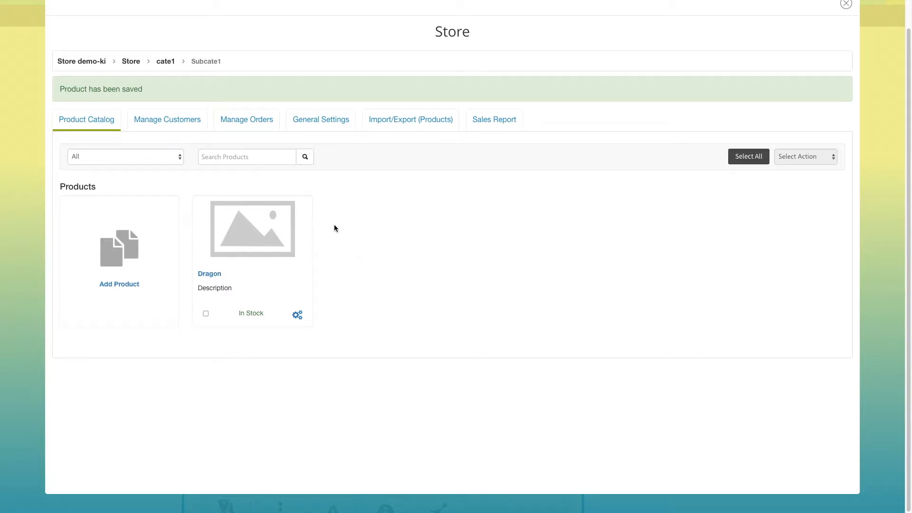
- Examine the customer list, the order filters for ID, date range and status, and the CSV and XLS order exports
left_click(171, 123)
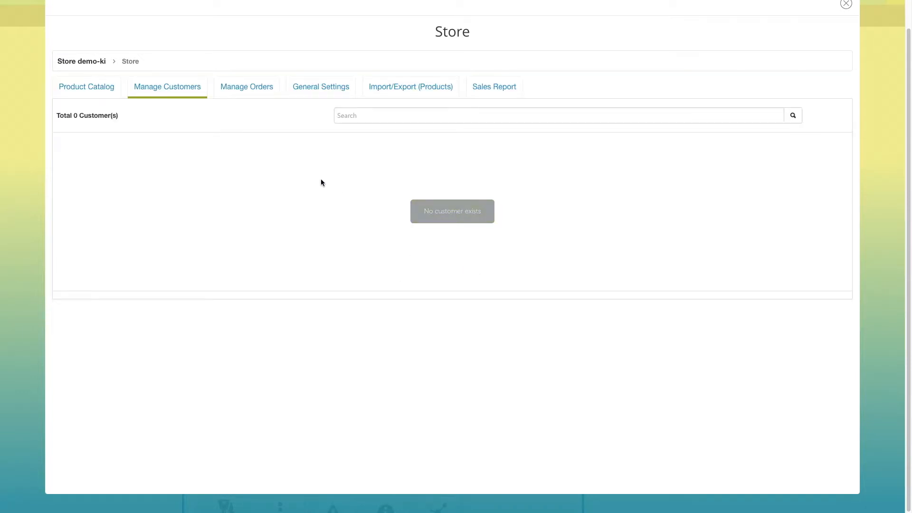
left_click(241, 90)
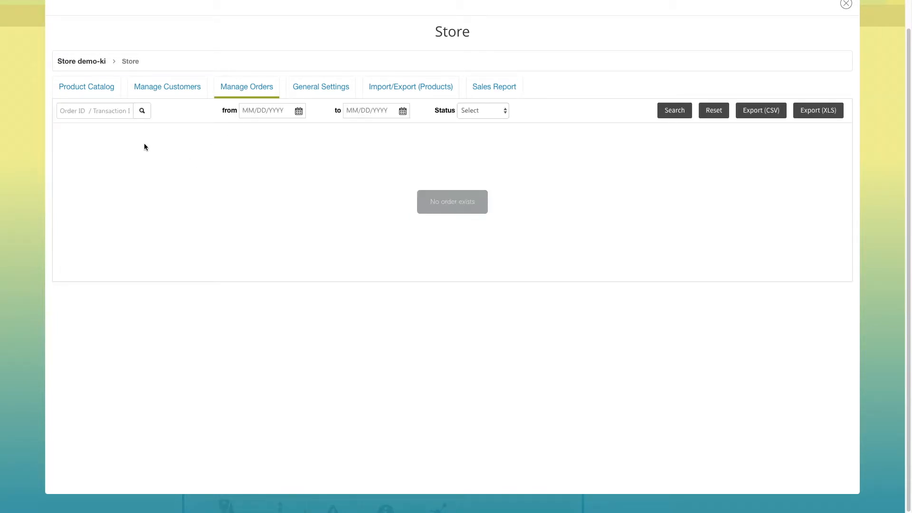
left_click(111, 112)
left_click(298, 111)
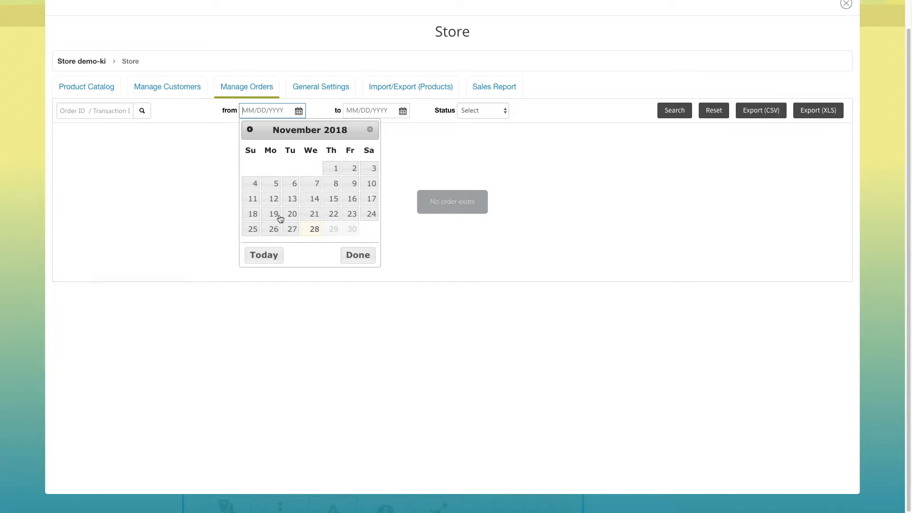
left_click(402, 110)
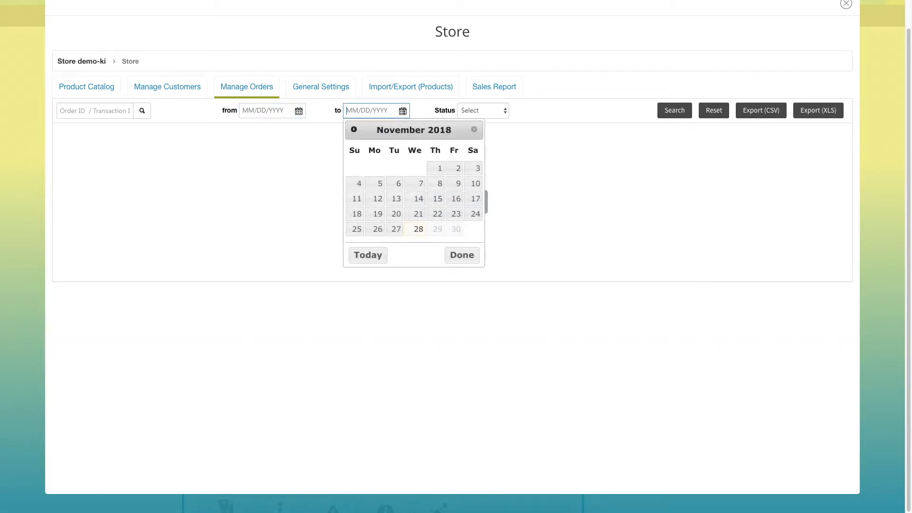
left_click(511, 150)
left_click(505, 112)
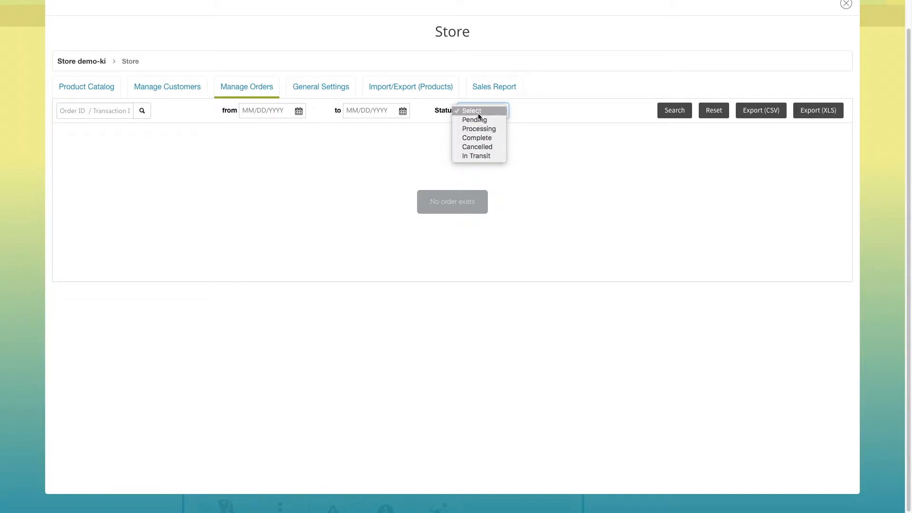
left_click(527, 158)
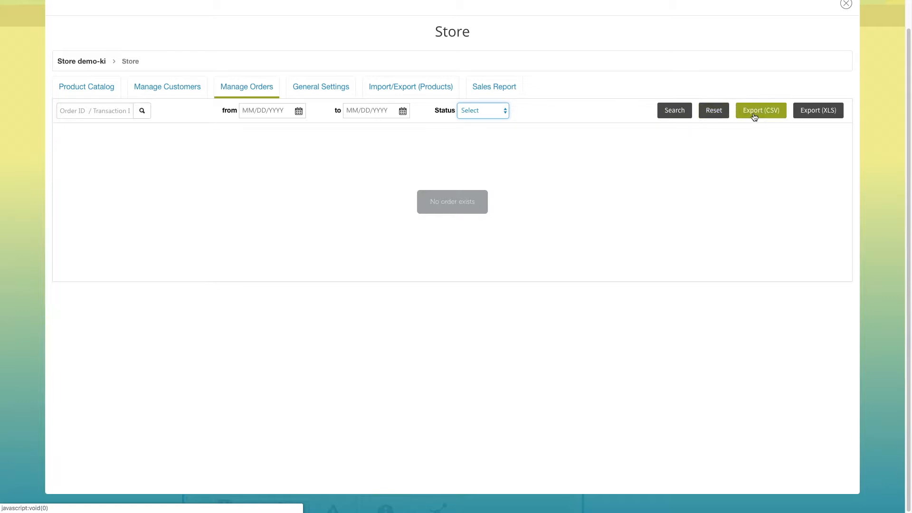
left_click(824, 116)
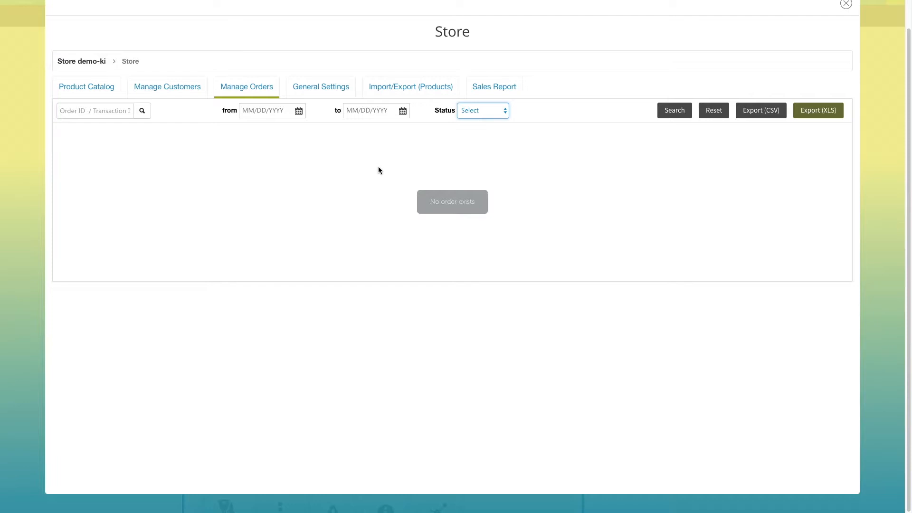
- Open the store's general configuration settings, check the store email and choose USD as the currency code
left_click(327, 88)
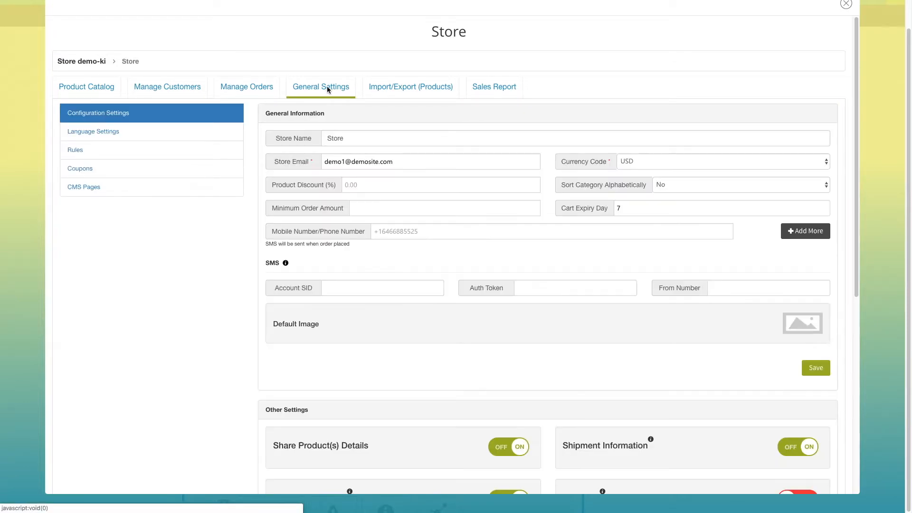
left_click(130, 116)
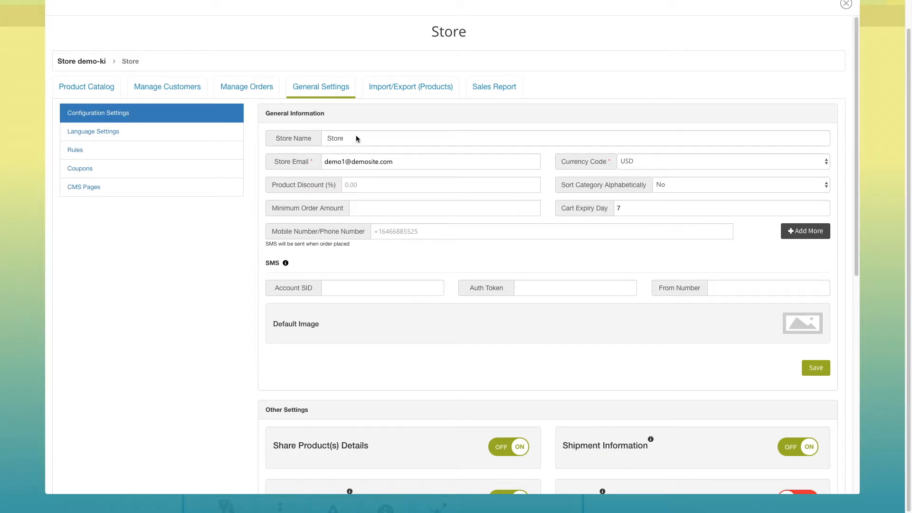
left_click(416, 163)
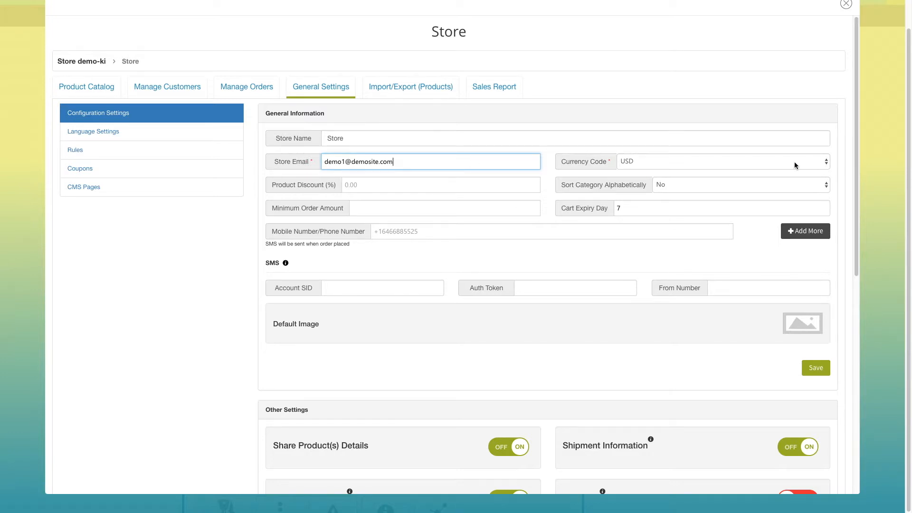
left_click(825, 164)
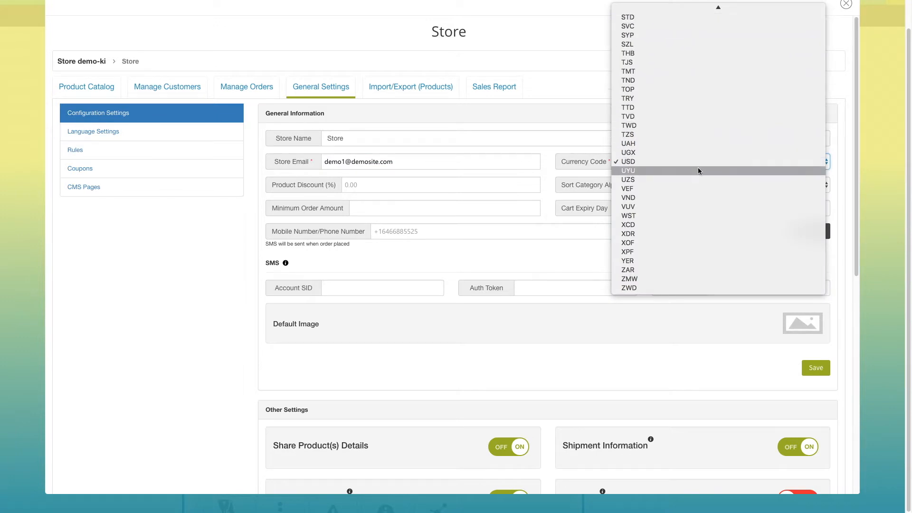
left_click(639, 162)
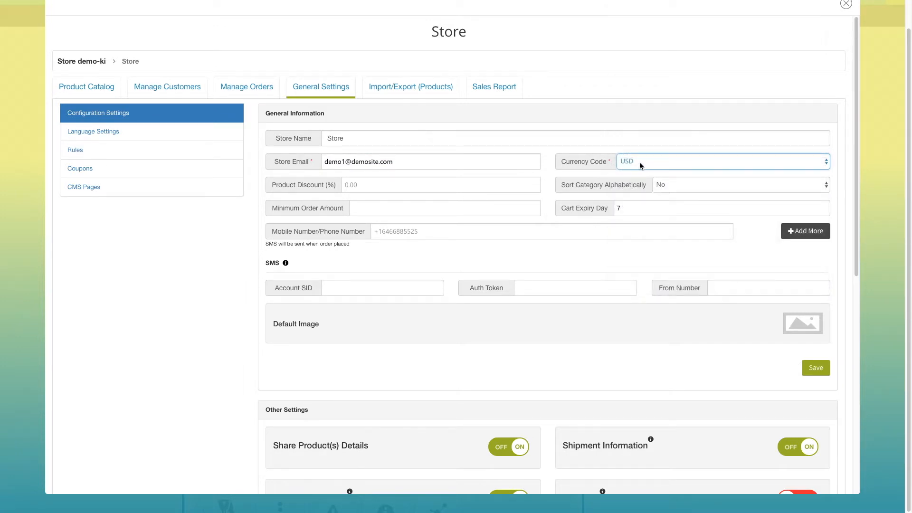
- Set the product discount to 20%, alphabetical category sorting to No and the minimum order amount to 100
left_click(418, 186)
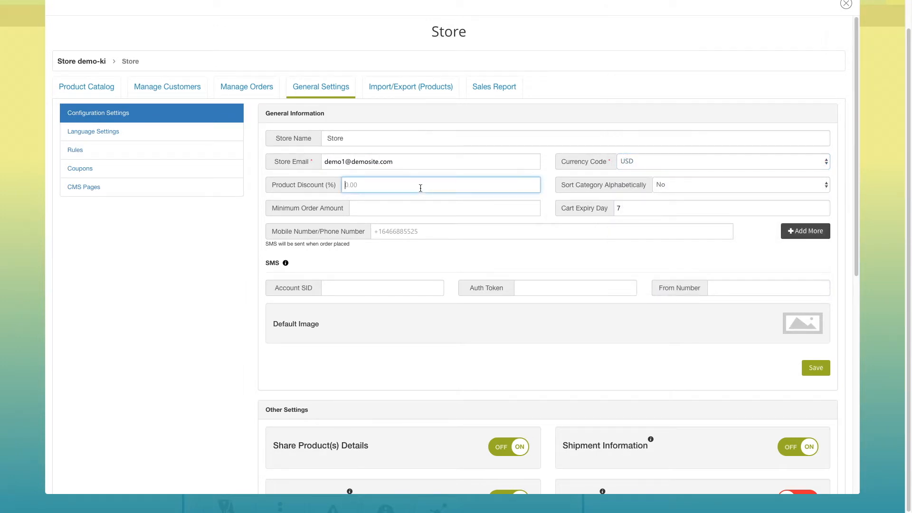
type("20")
left_click(827, 188)
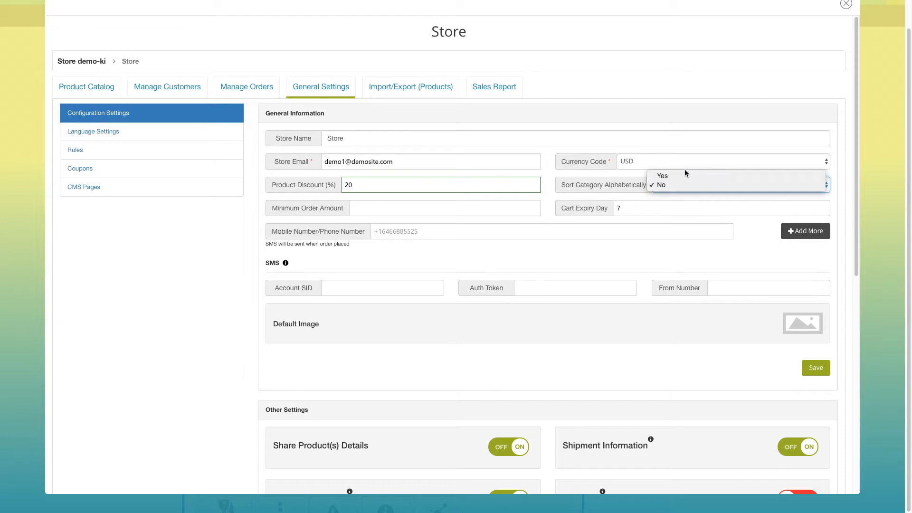
left_click(662, 186)
left_click(452, 214)
type("100")
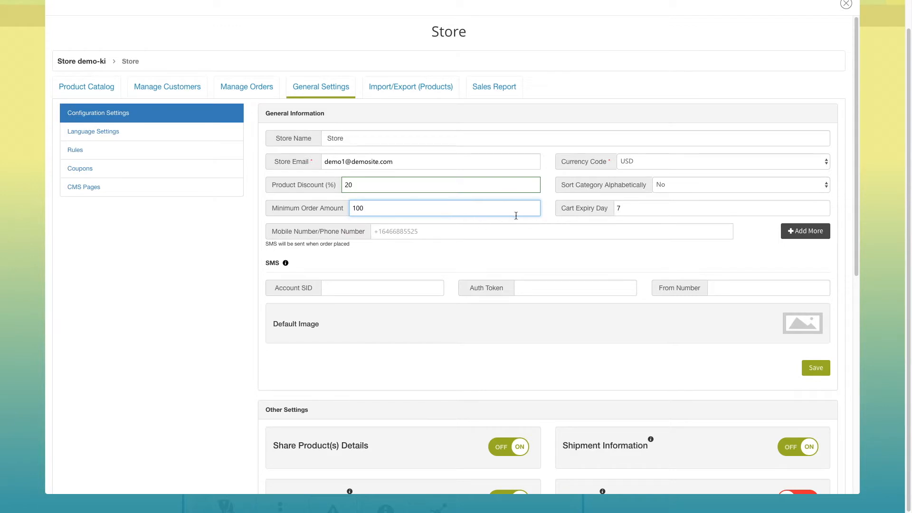
- Enter the mobile number for order SMS notifications, then add and remove a second number entry
left_click(629, 209)
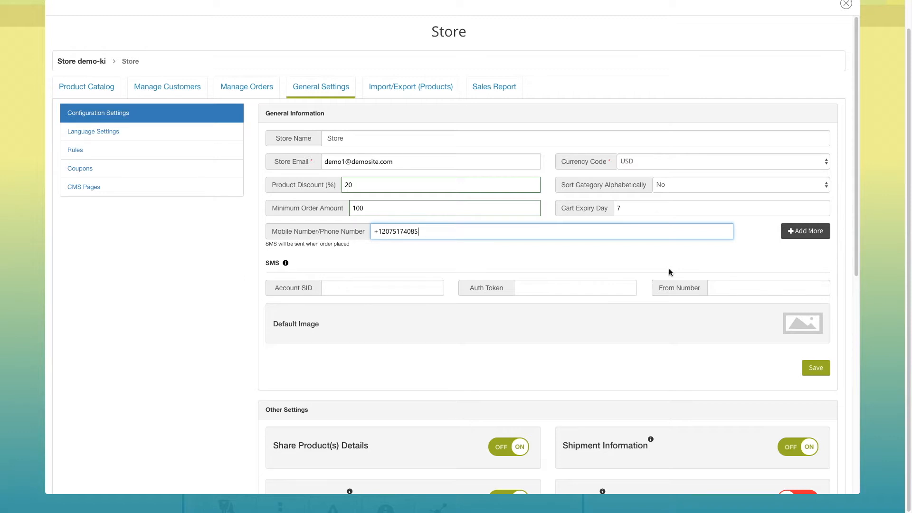
left_click(806, 231)
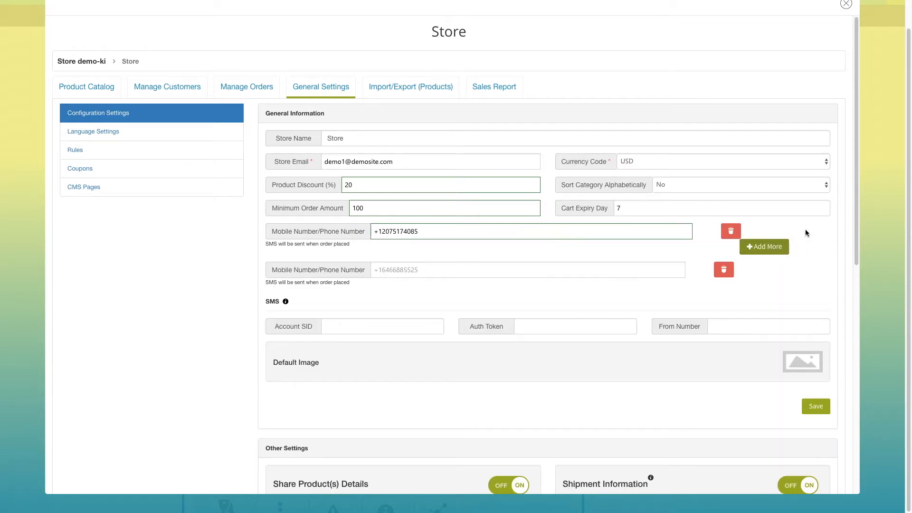
left_click(724, 263)
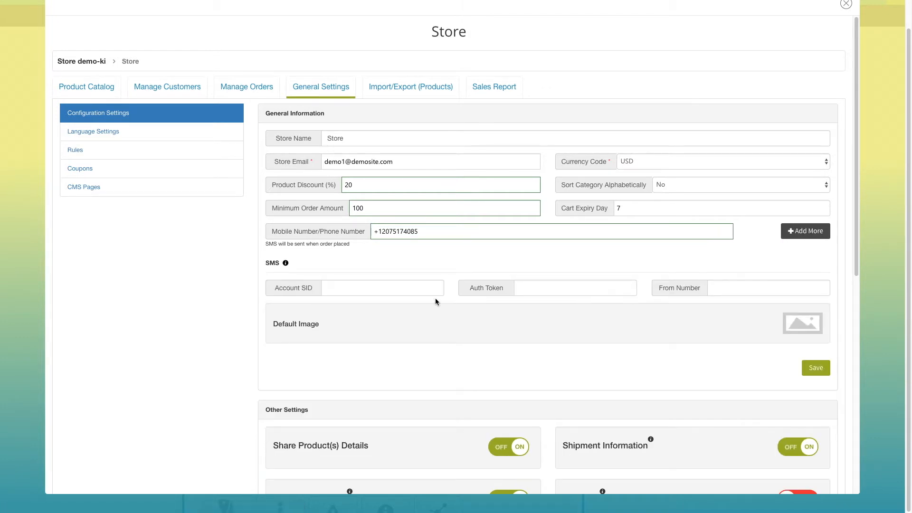
- Review the SMS account SID, auth token and from number fields, and save the general information
left_click(351, 289)
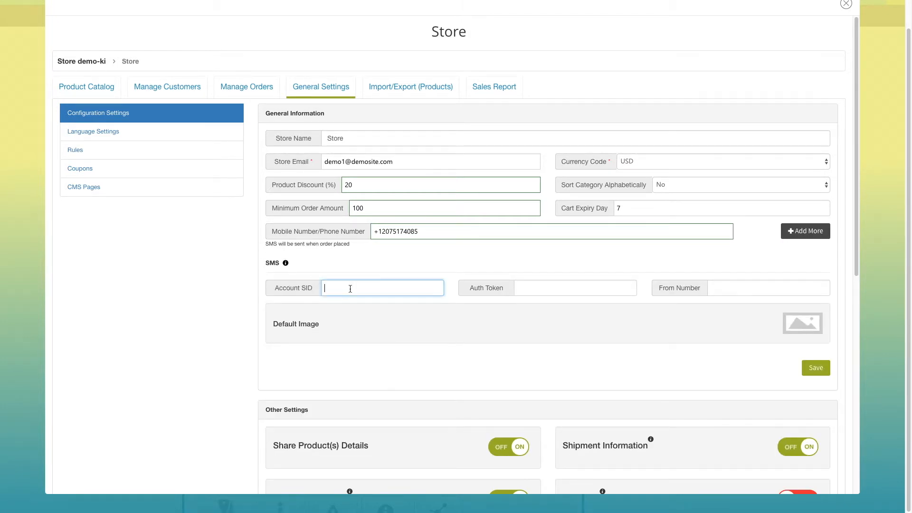
left_click(549, 288)
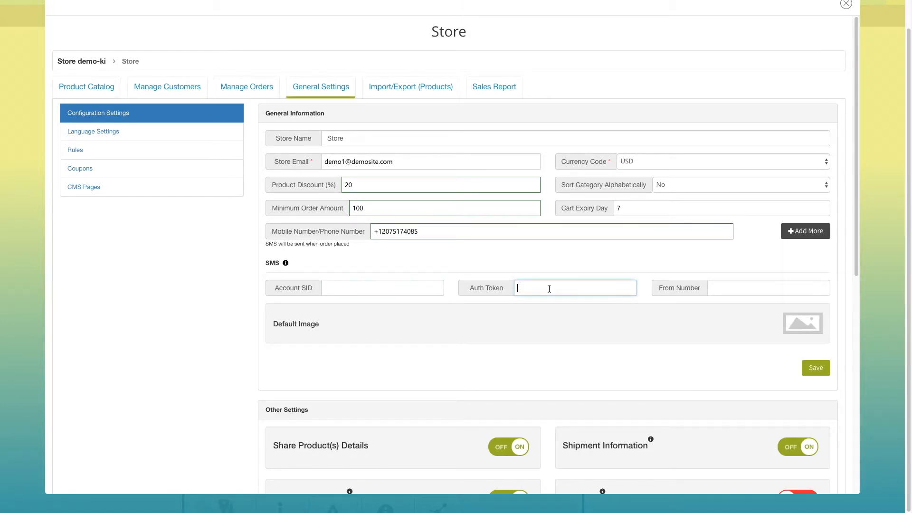
left_click(757, 288)
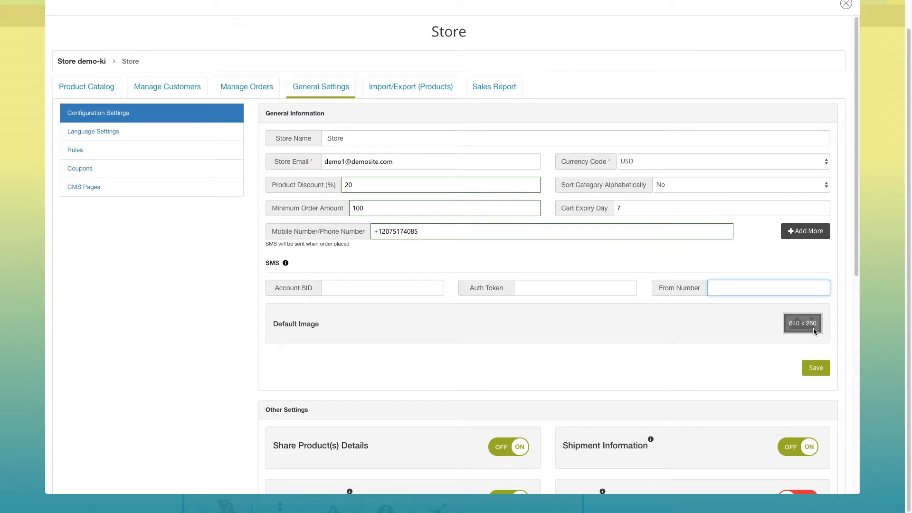
left_click(822, 368)
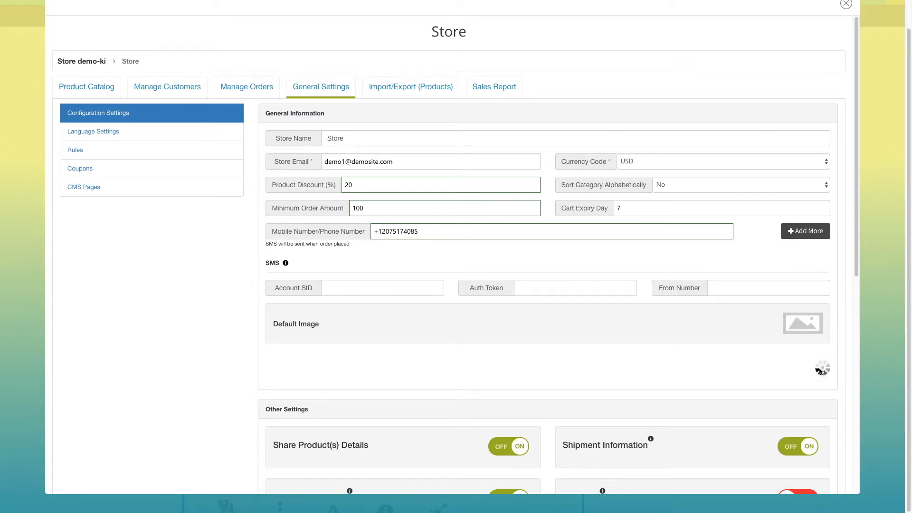
- Switch Share Product(s) Details off and back on, and review the Shipment Information setting
scroll(568, 365, "down", 2)
scroll(565, 364, "down", 5)
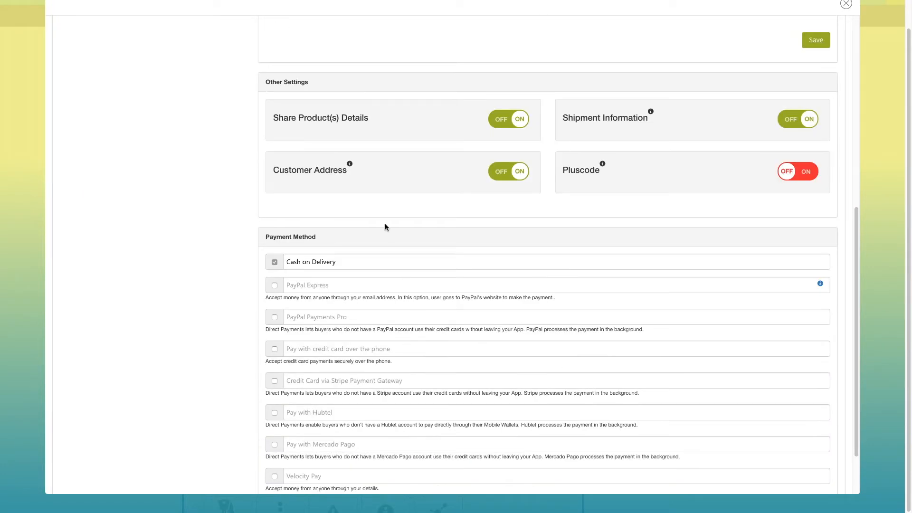
left_click(515, 117)
left_click(515, 118)
left_click(800, 120)
scroll(633, 213, "down", 3)
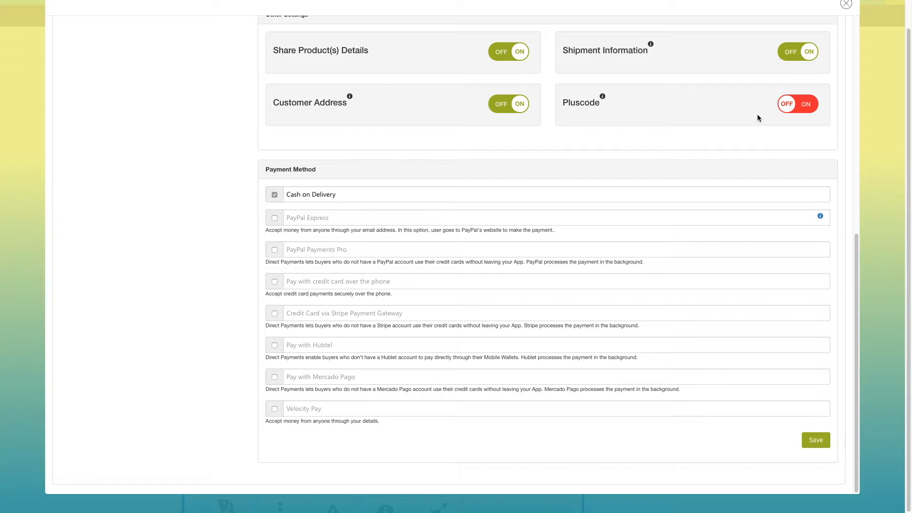
- Review the payment method options from Cash on Delivery to Mercado Pago, and save the store settings
left_click(362, 193)
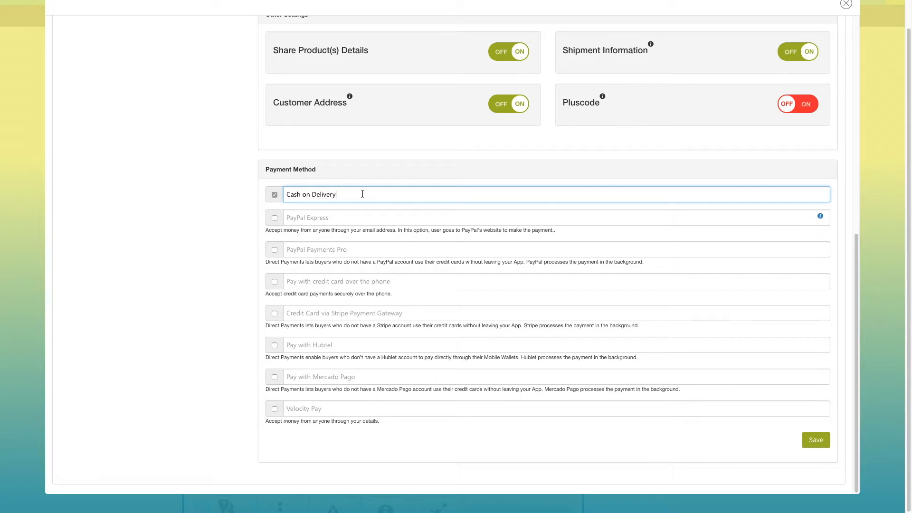
left_click(340, 250)
left_click(324, 283)
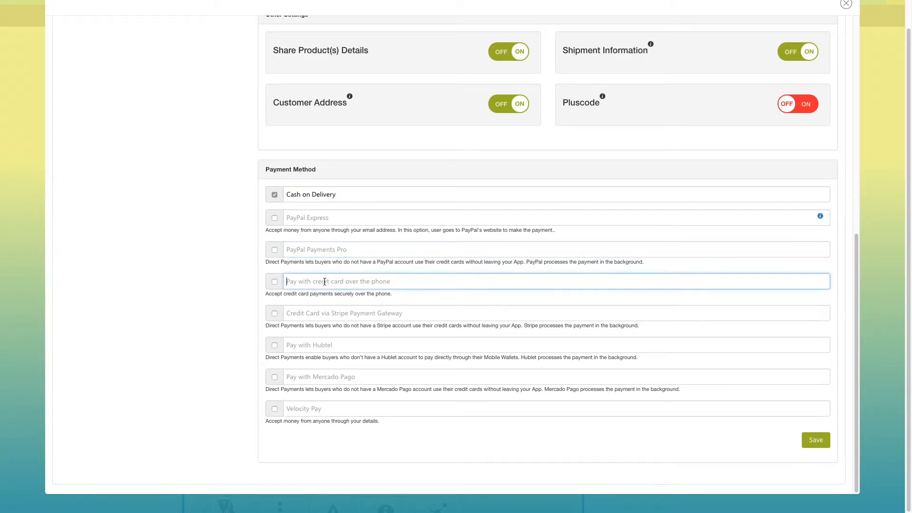
left_click(325, 316)
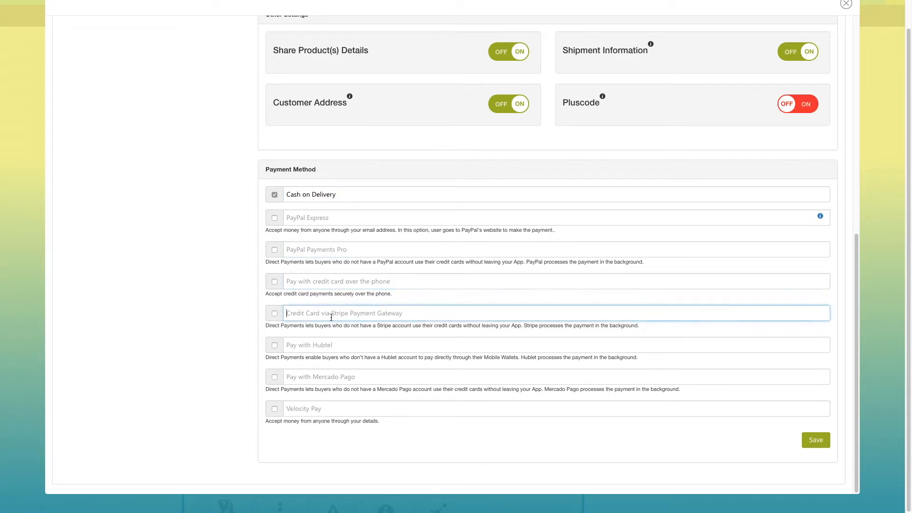
left_click(345, 350)
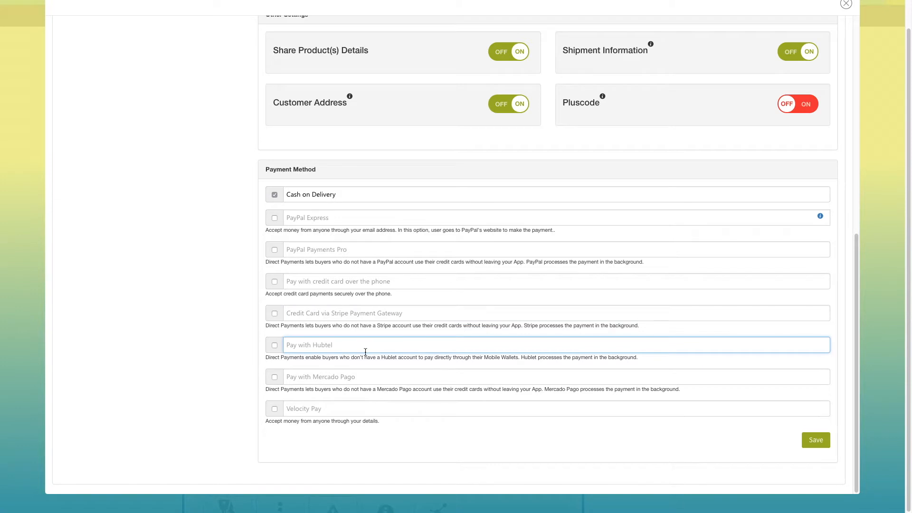
left_click(342, 378)
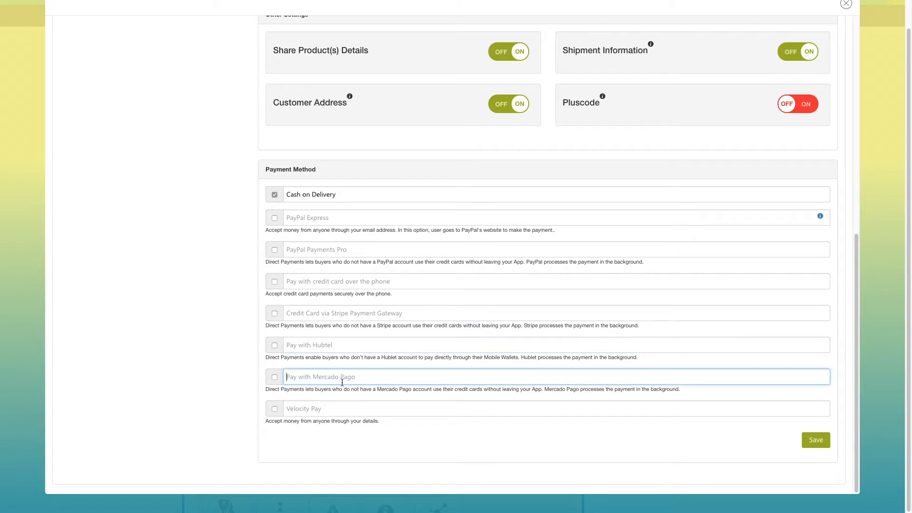
left_click(815, 441)
- Open the store's language settings and look over the editable label texts, starting with Actual ETA
left_click(113, 120)
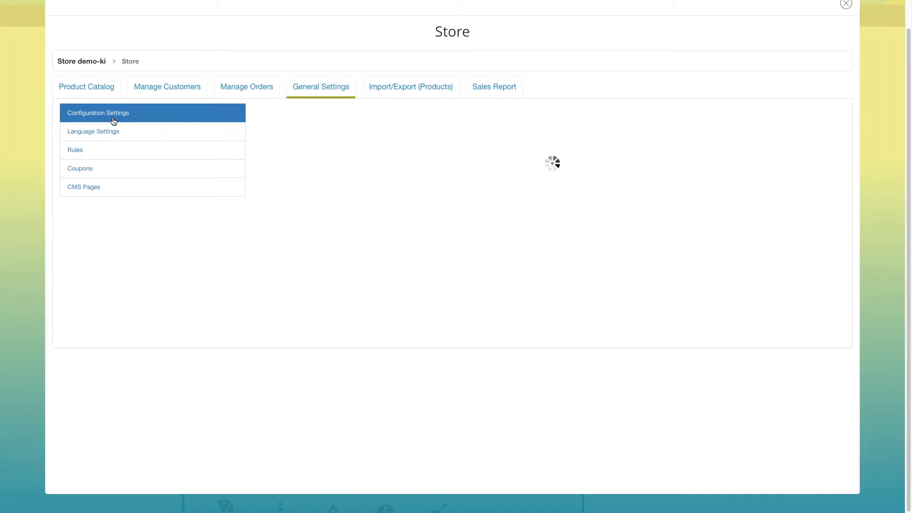
left_click(114, 131)
scroll(361, 200, "up", 2)
left_click(342, 137)
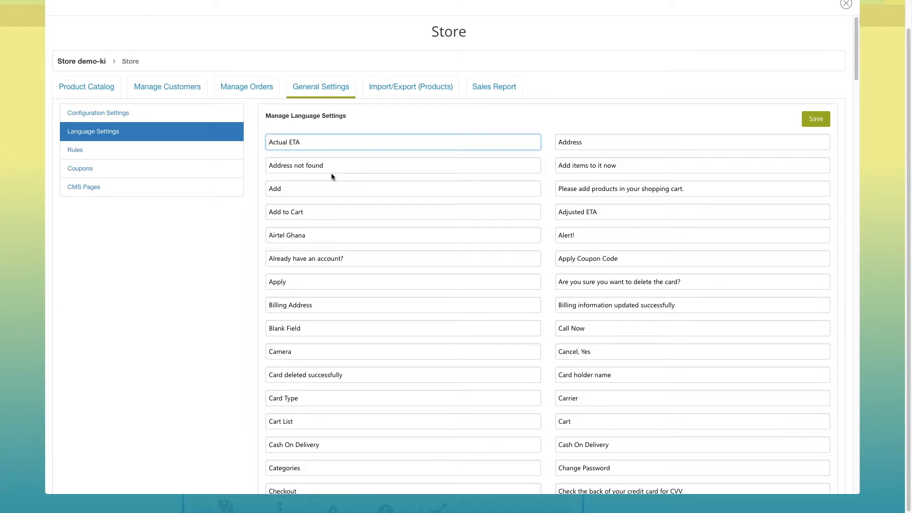
- Add and save a discount rule for sub totals >= 1000 with a discount price of 50 at the Percentage rate
left_click(128, 151)
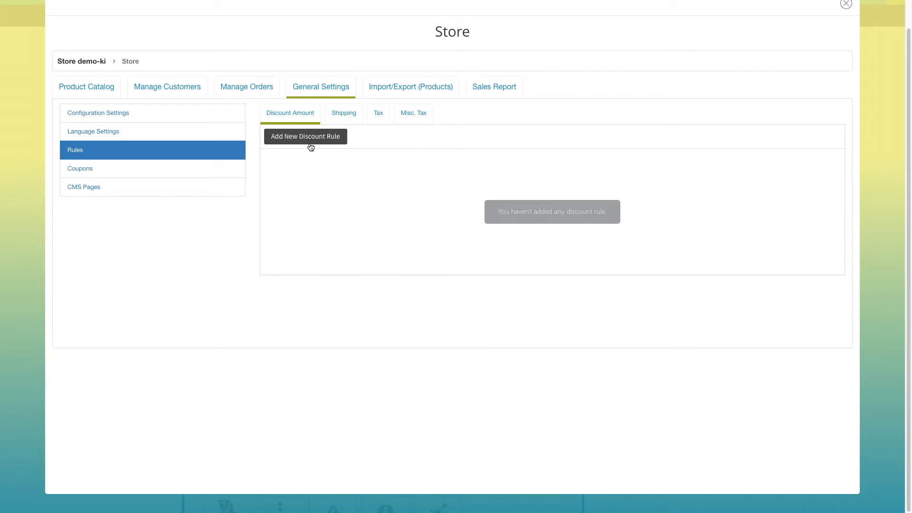
left_click(299, 141)
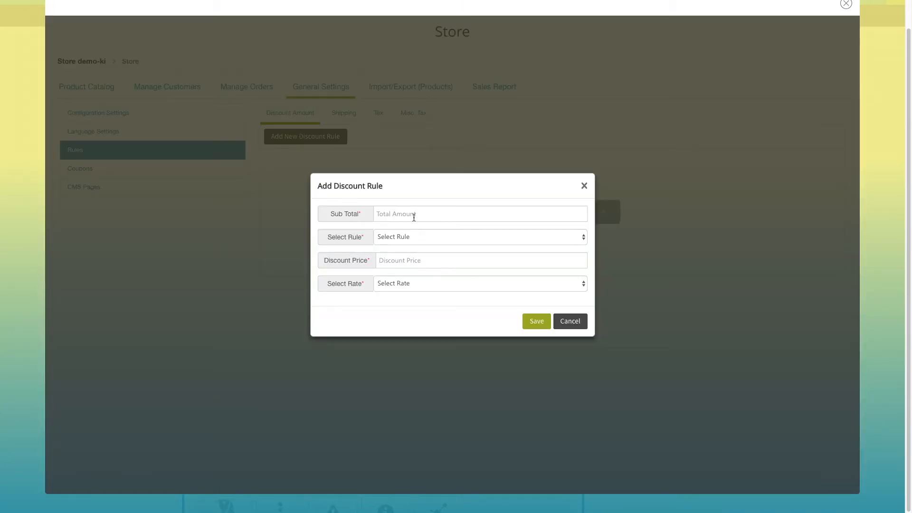
left_click(414, 214)
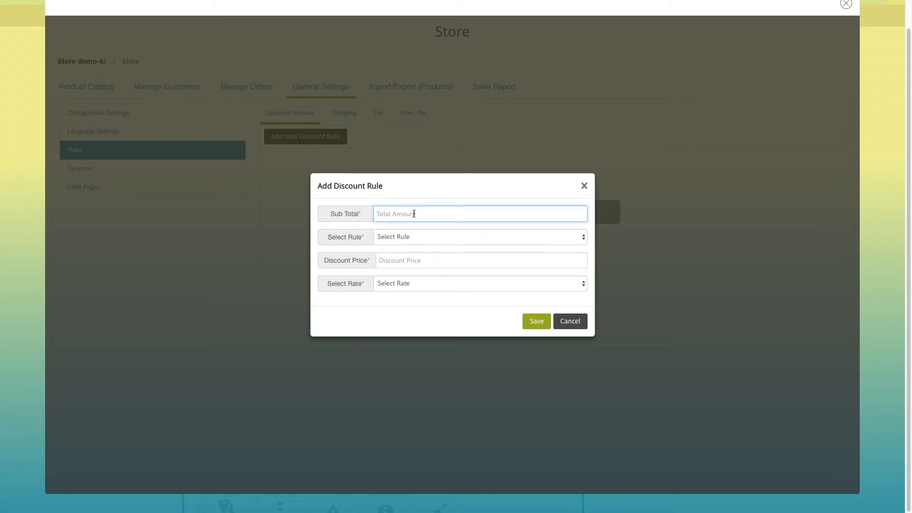
type("1000")
left_click(580, 238)
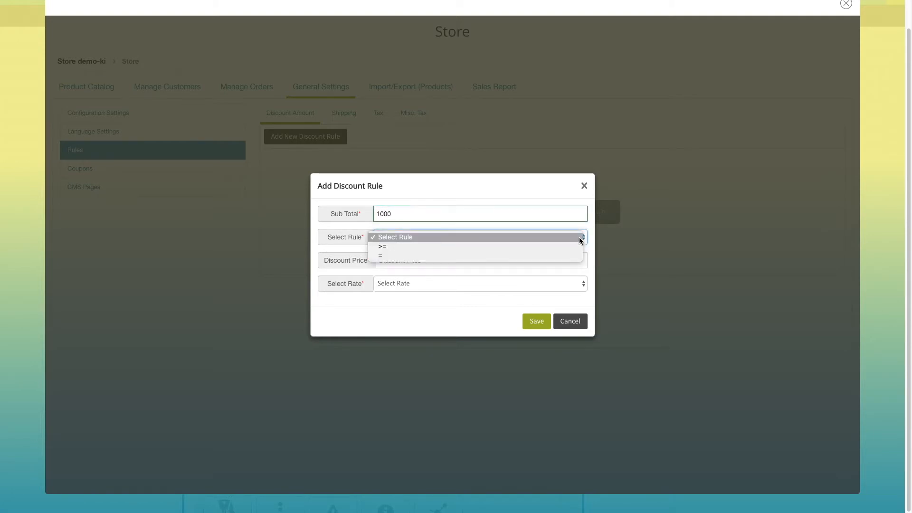
left_click(449, 247)
left_click(410, 262)
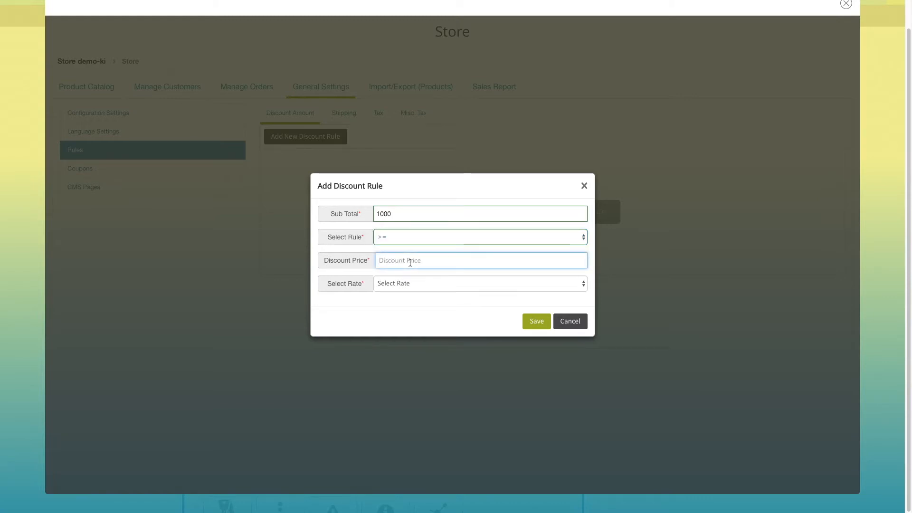
type("50")
left_click(582, 285)
left_click(404, 294)
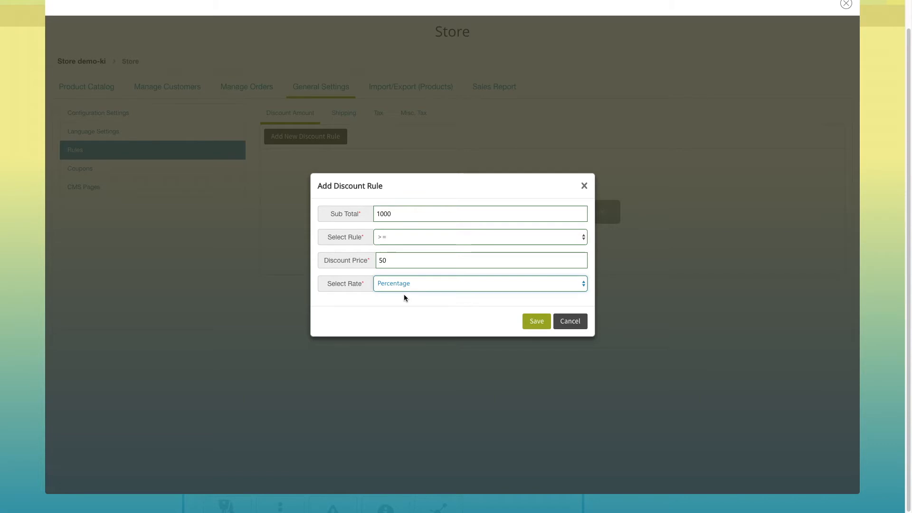
left_click(534, 324)
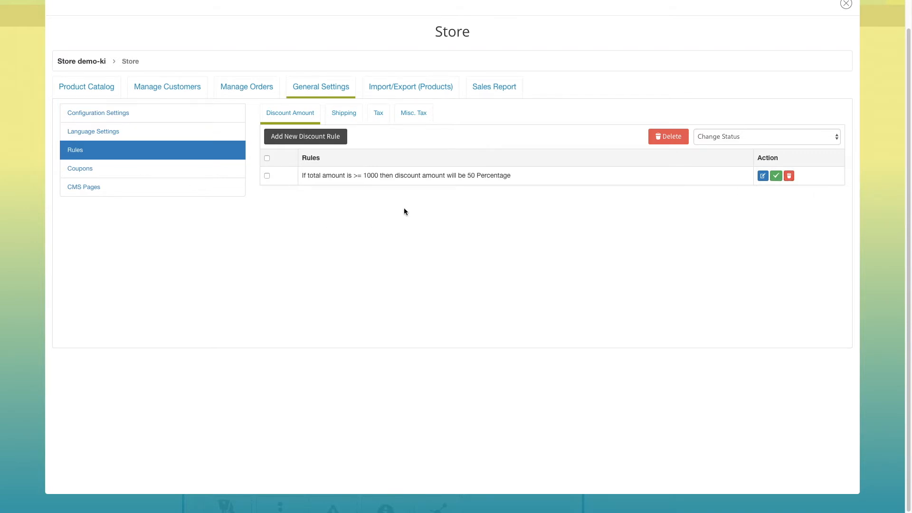
- Start a new shipping rule with the charge name "price", total amount 200 and the <= condition
left_click(351, 119)
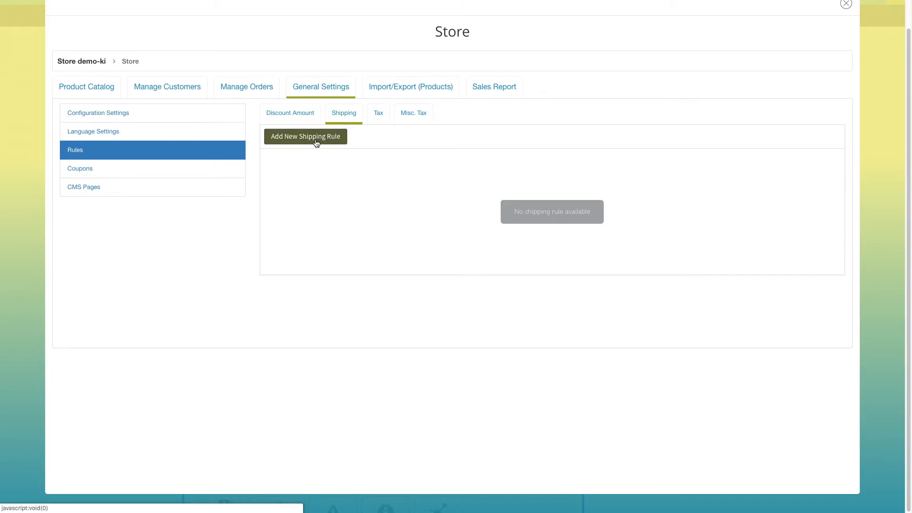
left_click(316, 140)
left_click(444, 170)
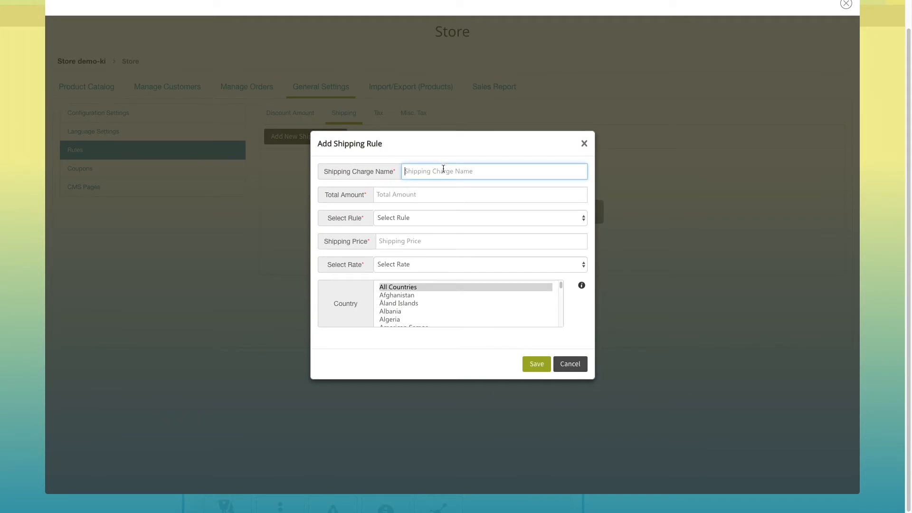
type("price")
left_click(411, 199)
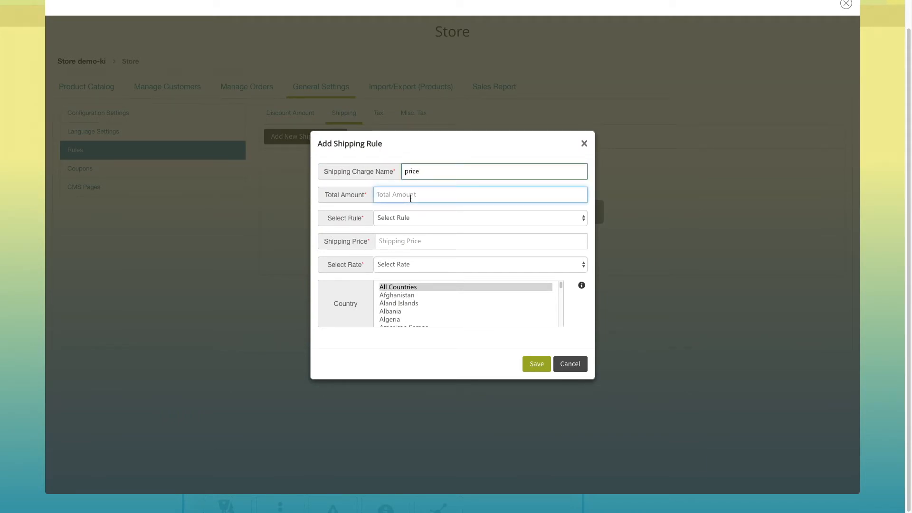
type("200")
left_click(580, 218)
left_click(435, 227)
- Set the shipping price to 50 at the Percentage rate for Afghanistan, and save the shipping rule
left_click(432, 241)
type("50")
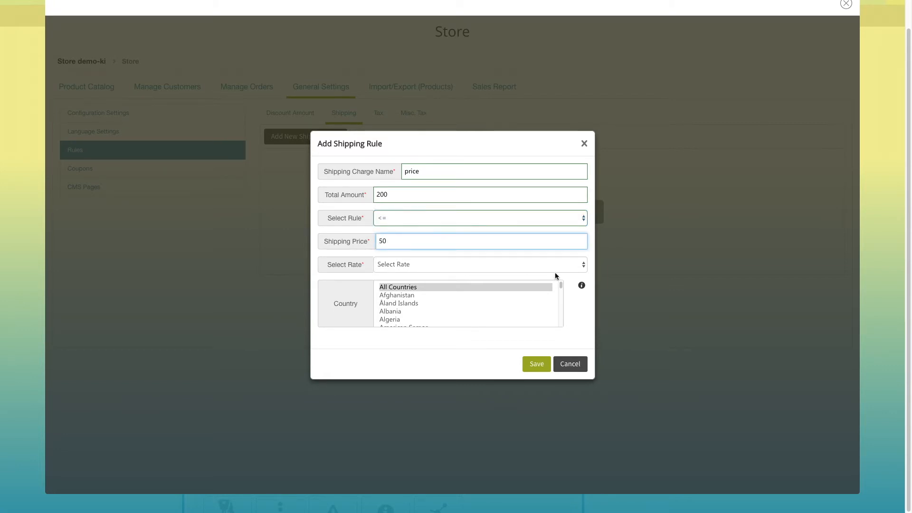
left_click(431, 264)
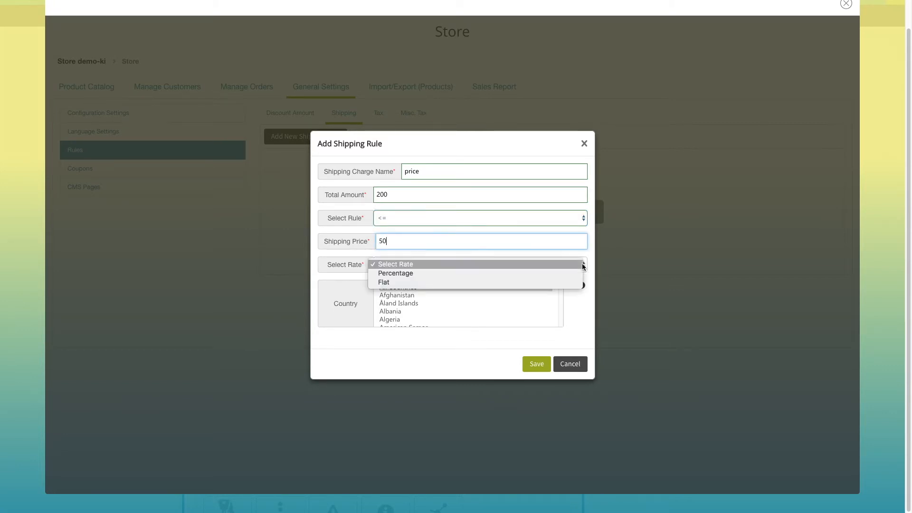
left_click(398, 274)
scroll(402, 305, "down", 3)
scroll(402, 309, "up", 3)
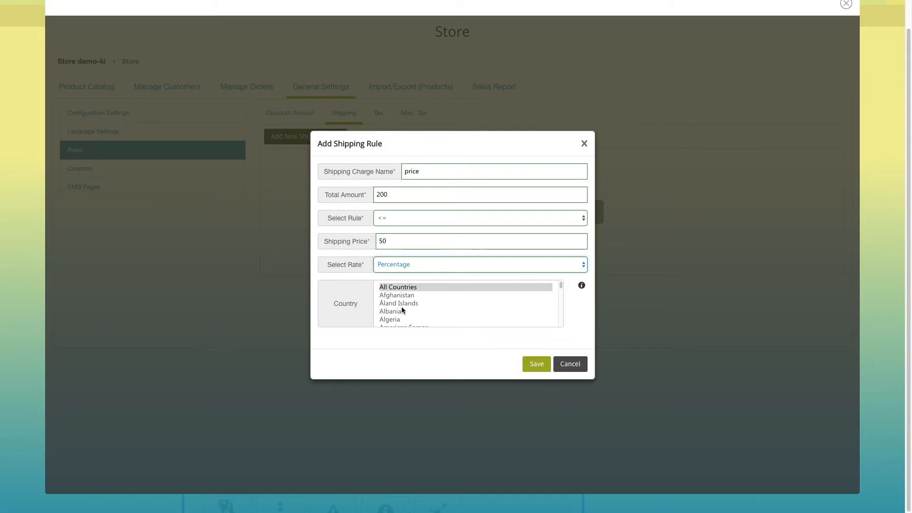
left_click(397, 295)
left_click(537, 365)
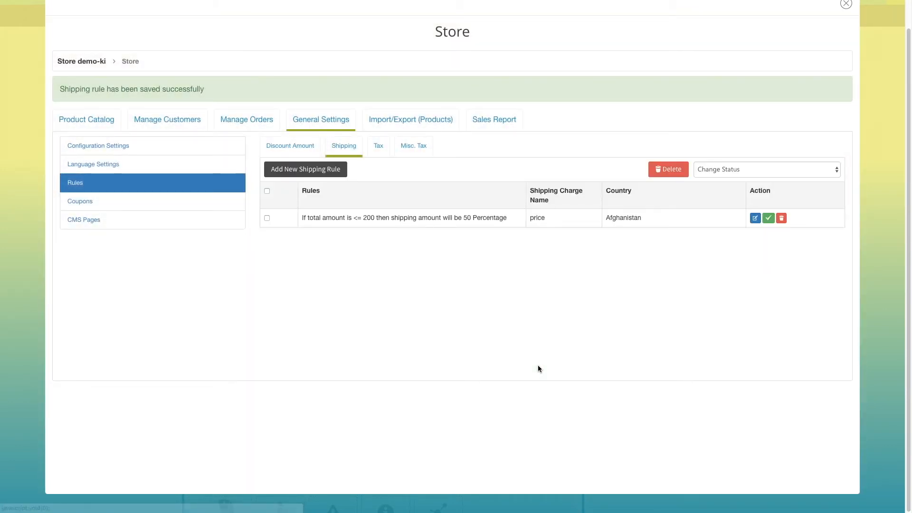
- Add and save a tax rule for total amounts >= 300 with a Flat tax price of 34 for Åland Islands
left_click(381, 148)
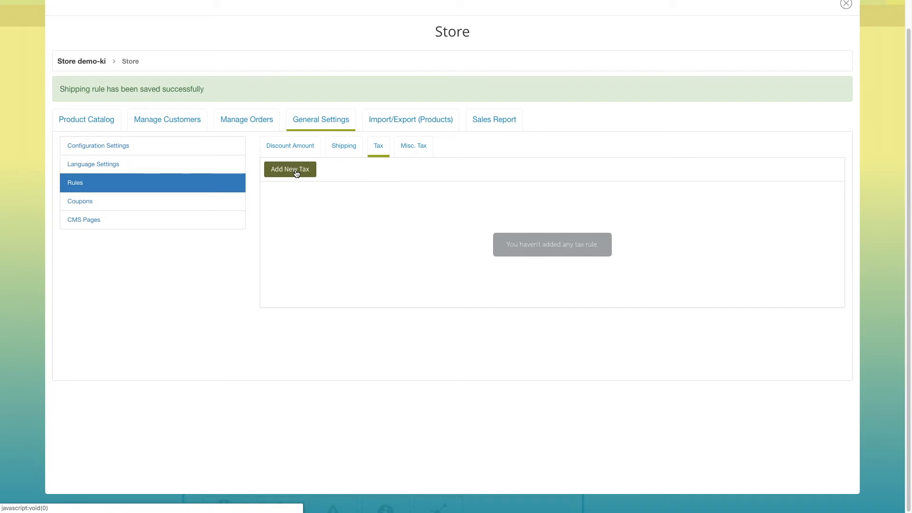
left_click(296, 173)
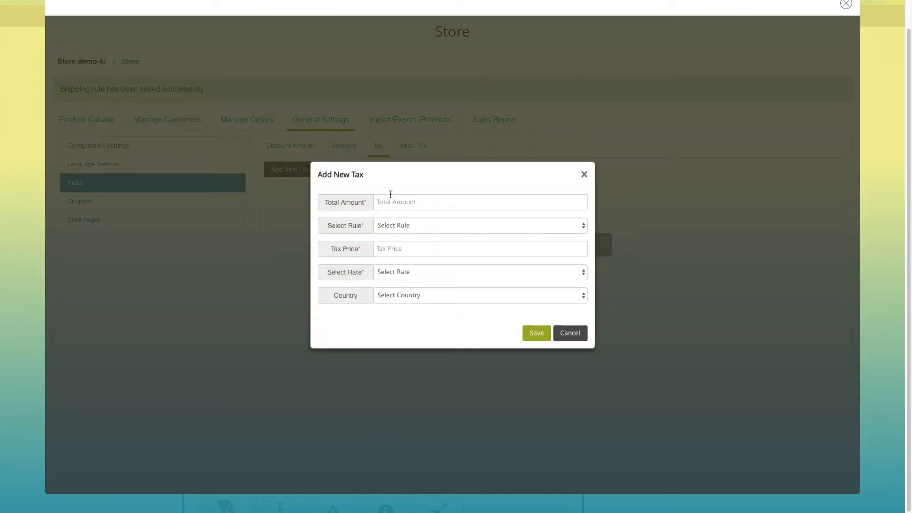
type("300")
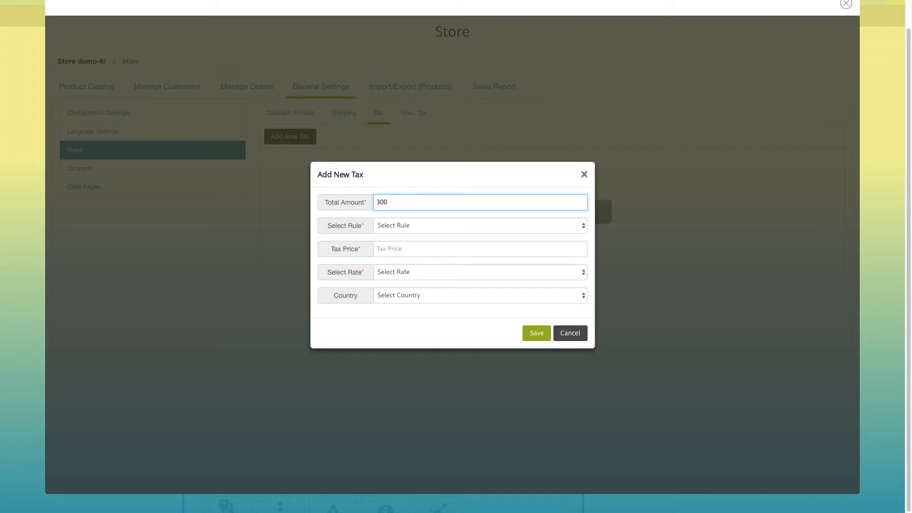
left_click(557, 229)
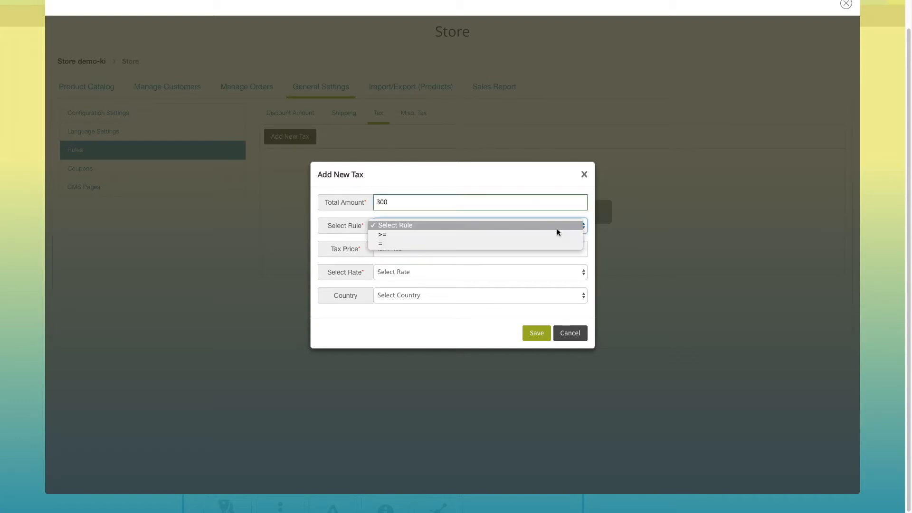
left_click(380, 235)
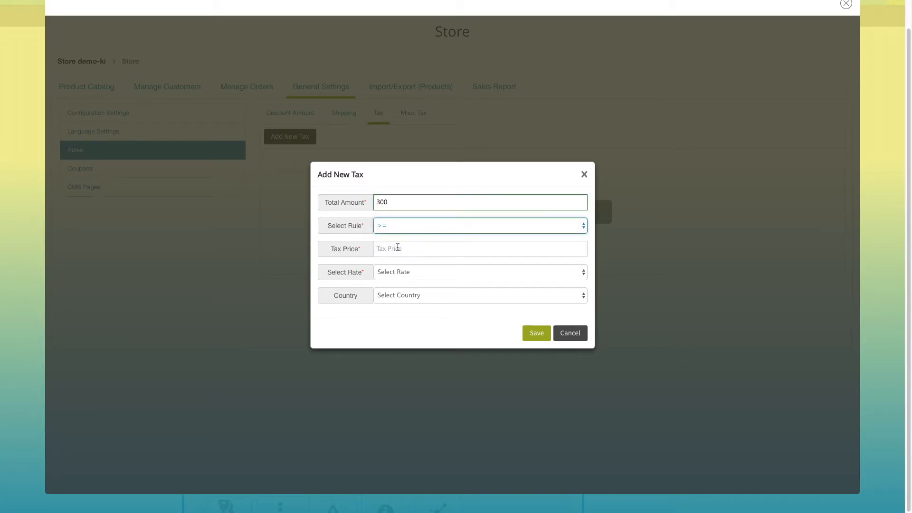
type("34")
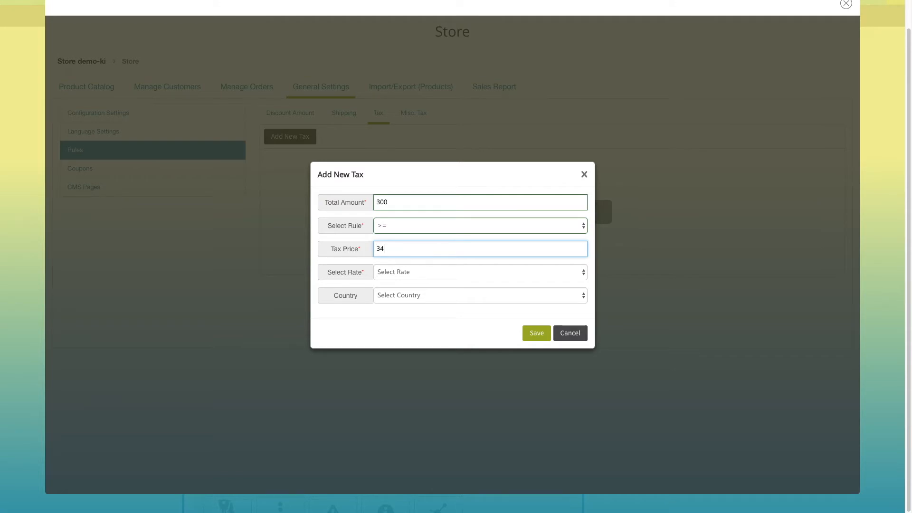
left_click(546, 278)
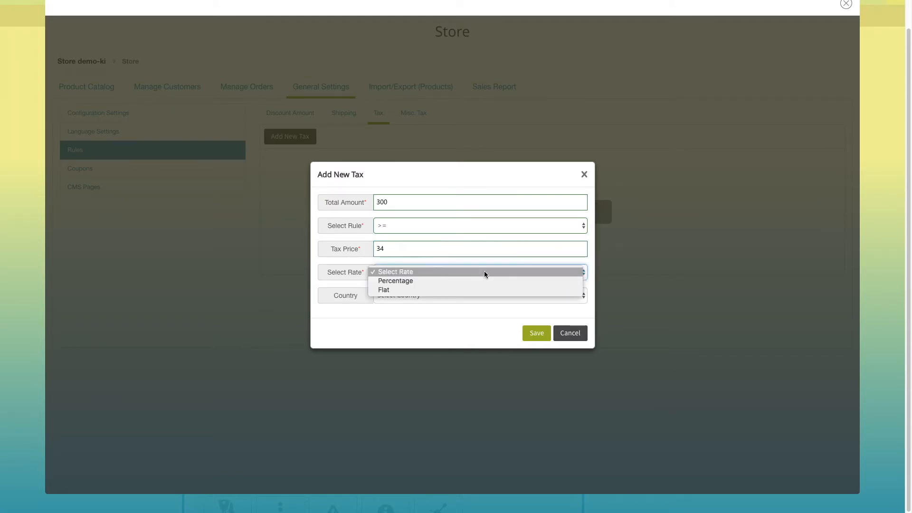
left_click(397, 289)
left_click(571, 295)
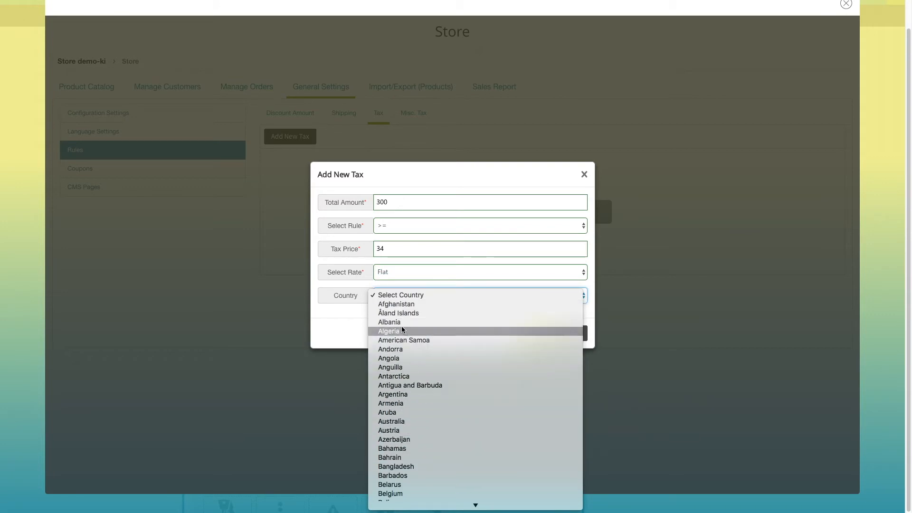
left_click(404, 314)
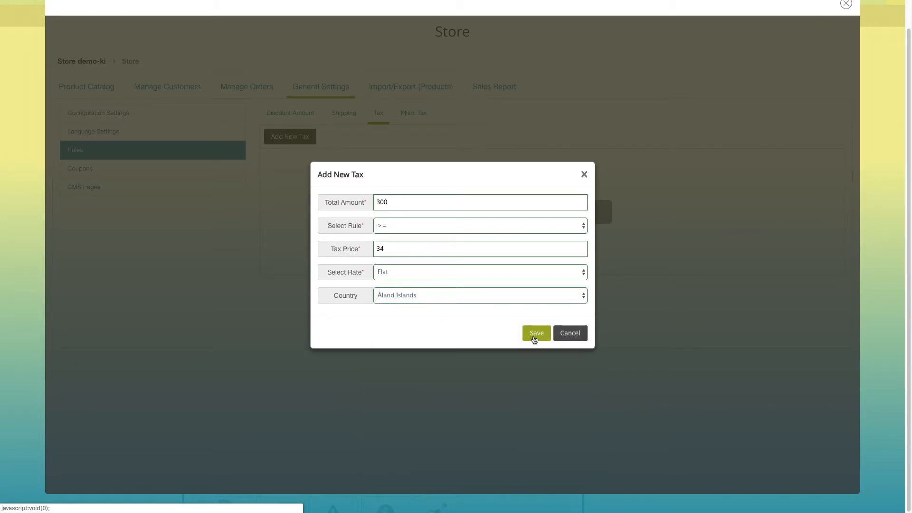
left_click(535, 338)
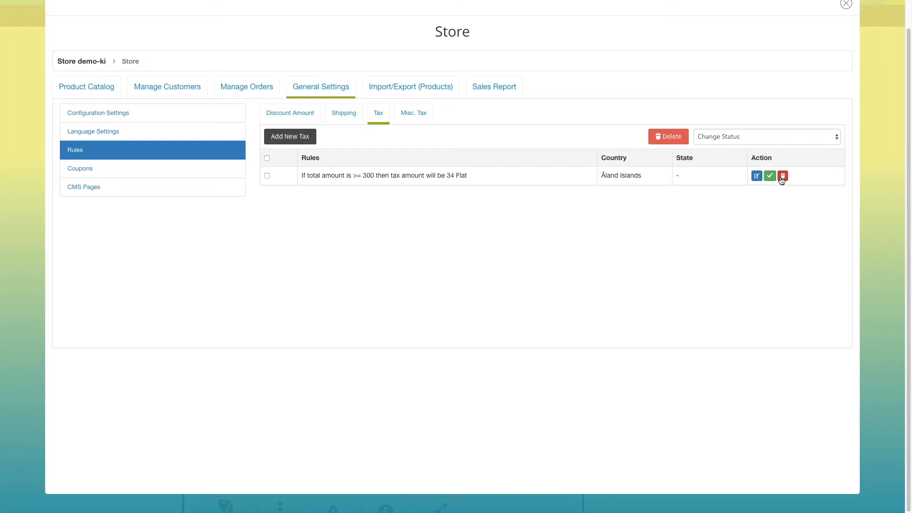
- Add and save a miscellaneous tax of type "coupon" with amount 20 at the Percentage rate
left_click(406, 116)
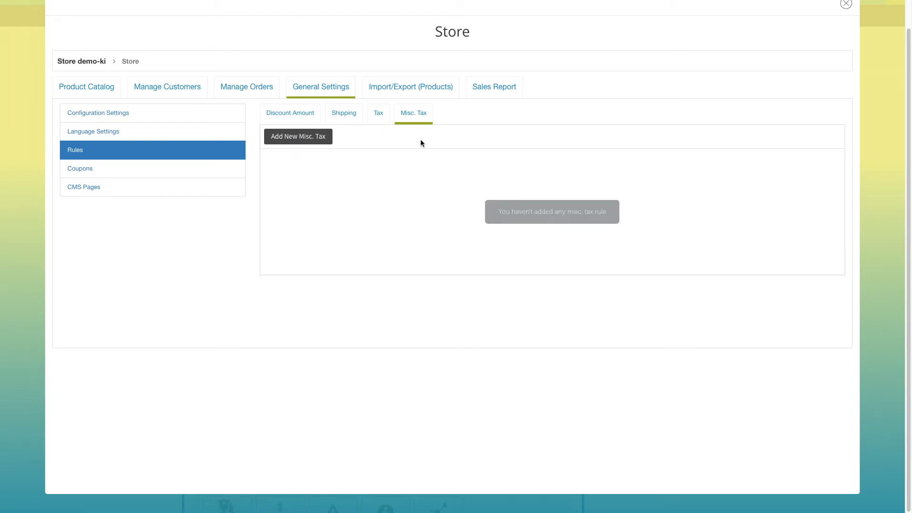
left_click(294, 143)
type("coupon")
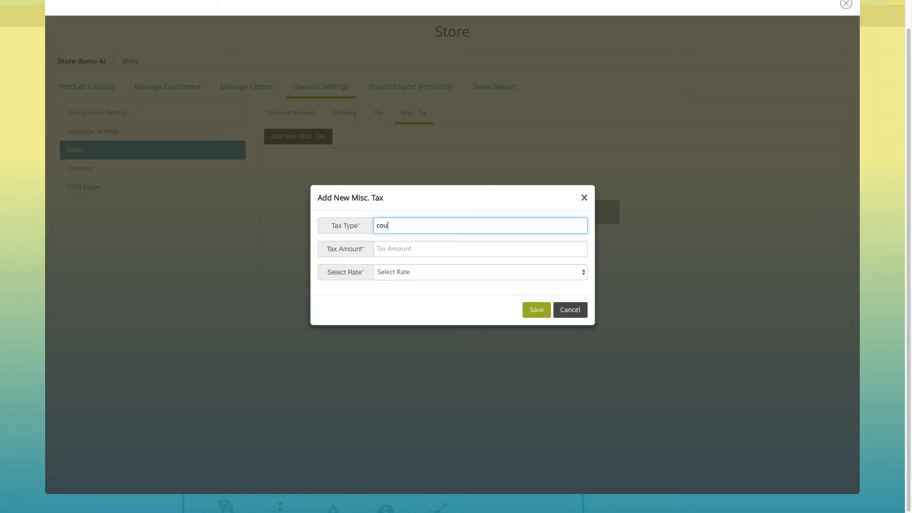
left_click(428, 249)
type("20")
left_click(418, 269)
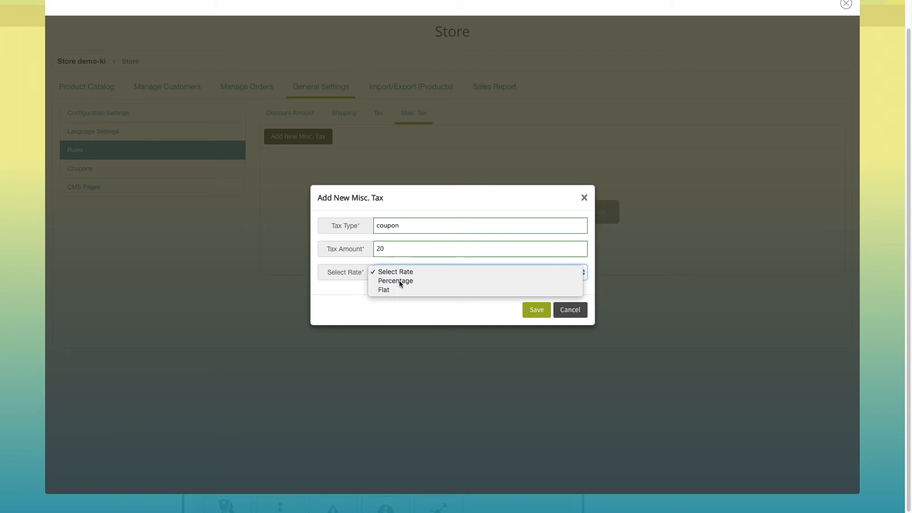
left_click(400, 282)
left_click(534, 309)
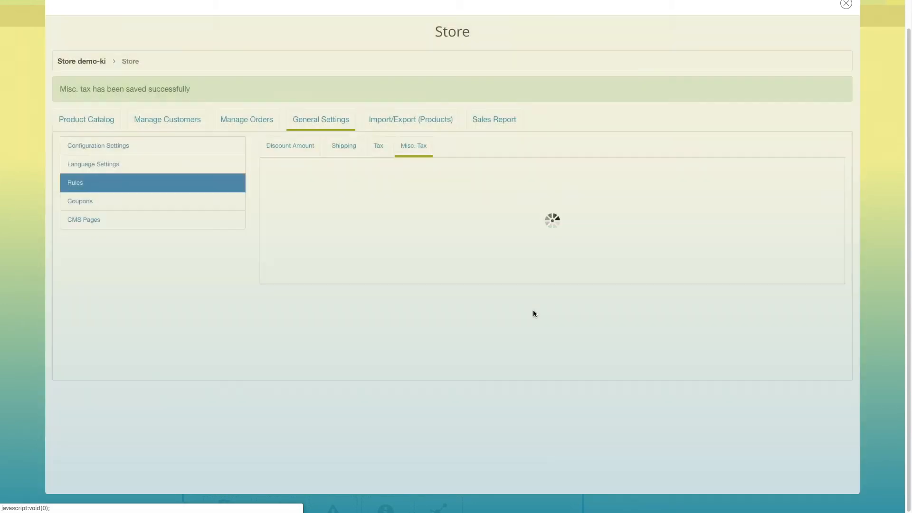
- Start a new store coupon with the name "super" and the coupon code "super10"
left_click(159, 205)
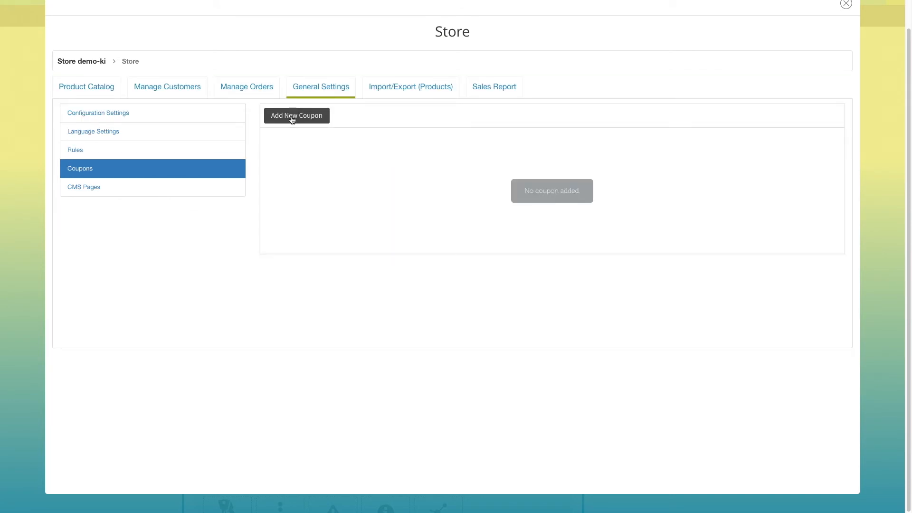
left_click(292, 120)
left_click(325, 153)
type("super")
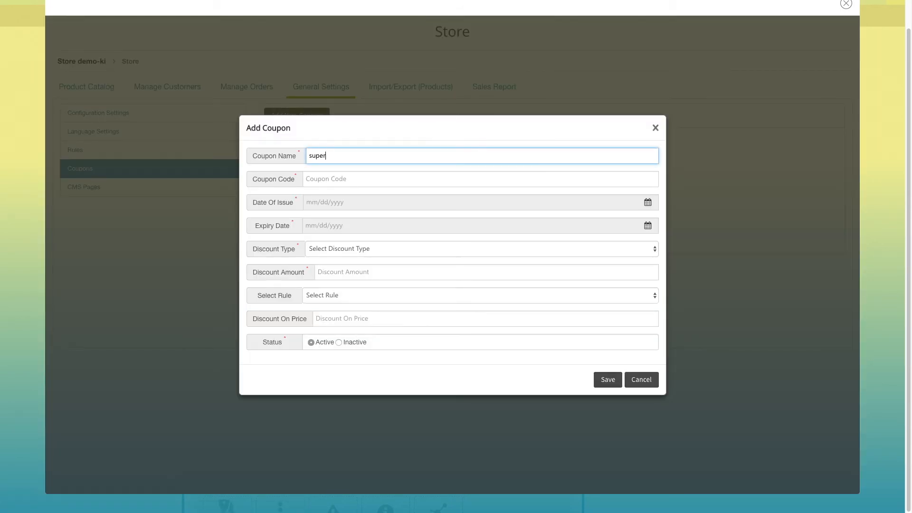
left_click(346, 179)
type("super10")
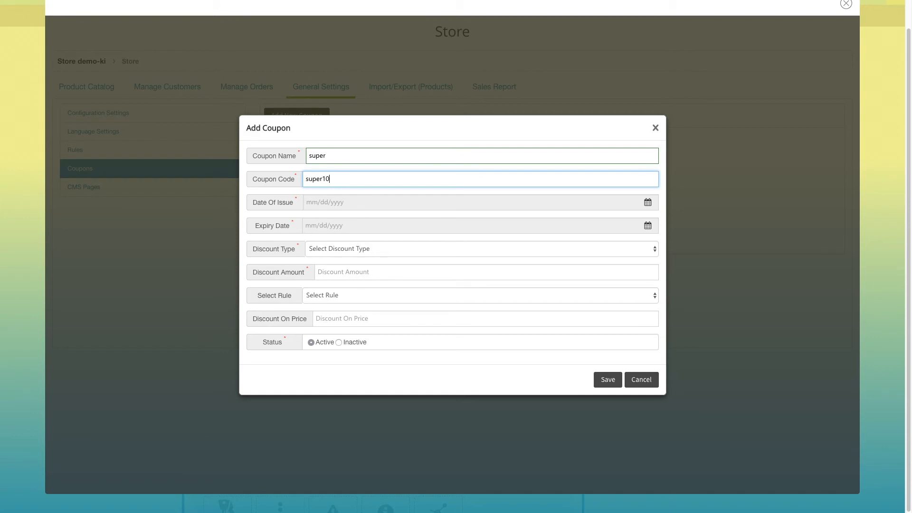
- Set the coupon's date of issue to 11/28/2018 and its expiry date to 11/30/2018
left_click(649, 204)
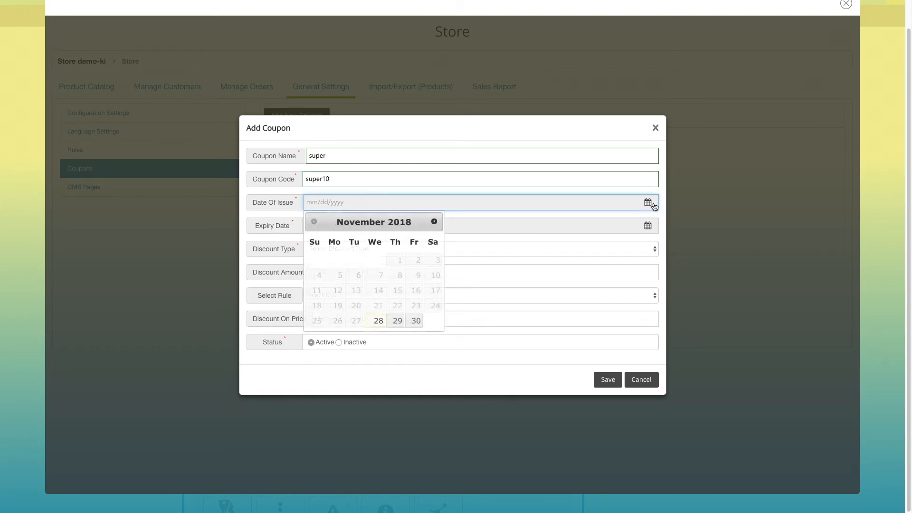
left_click(380, 322)
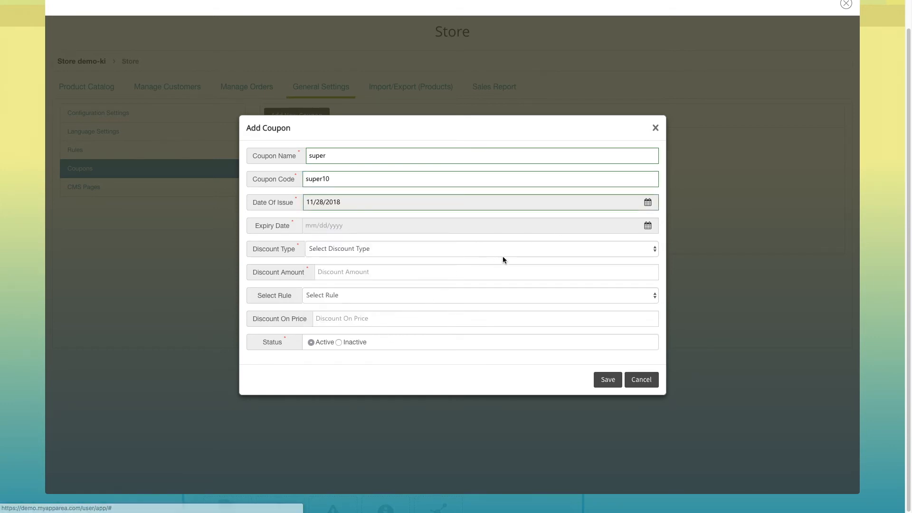
left_click(647, 226)
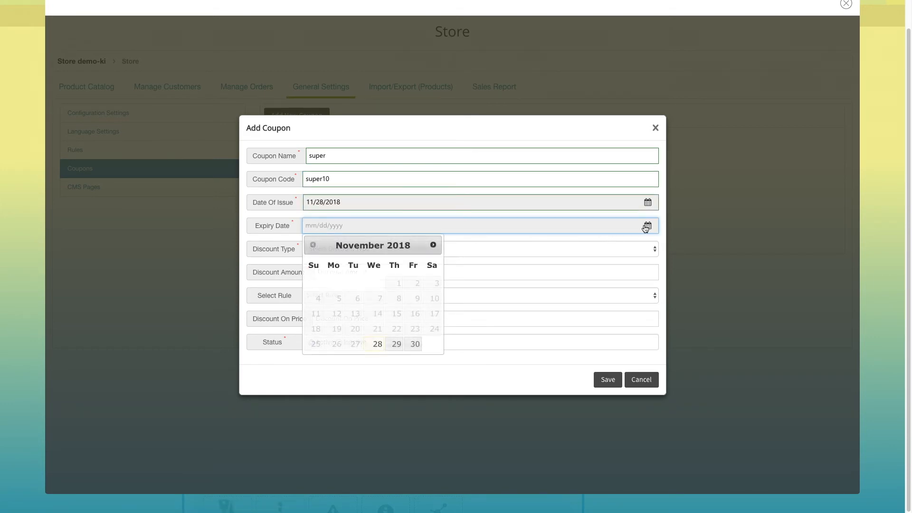
left_click(420, 344)
- Give the coupon a Flat discount amount of 10 on prices >= 500, and save it
left_click(392, 244)
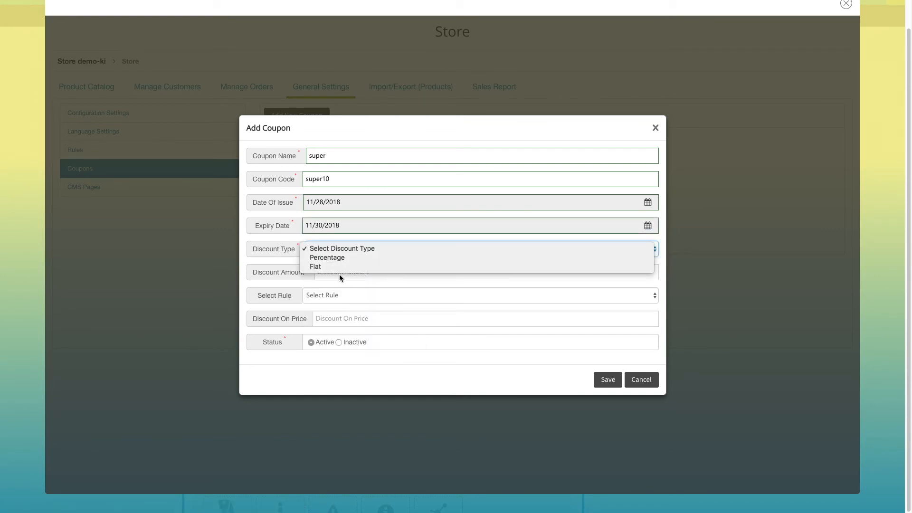
left_click(329, 265)
left_click(353, 273)
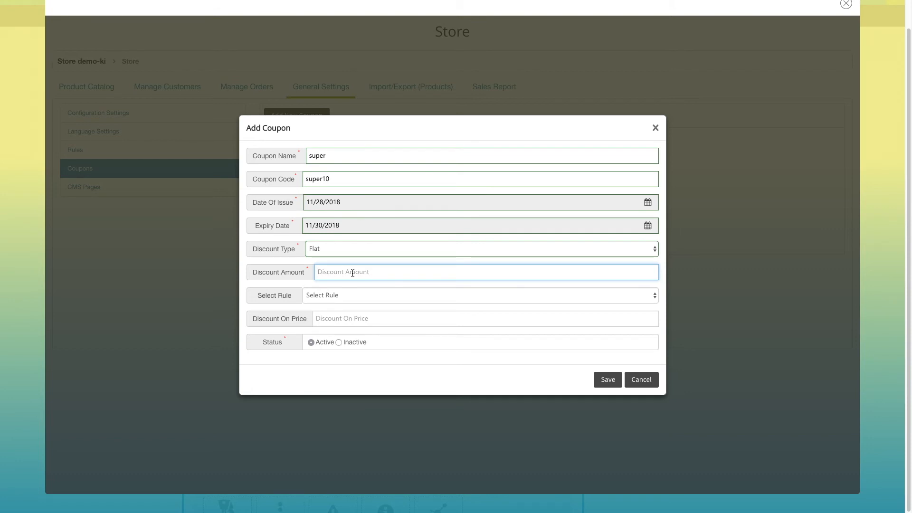
type("10")
left_click(387, 299)
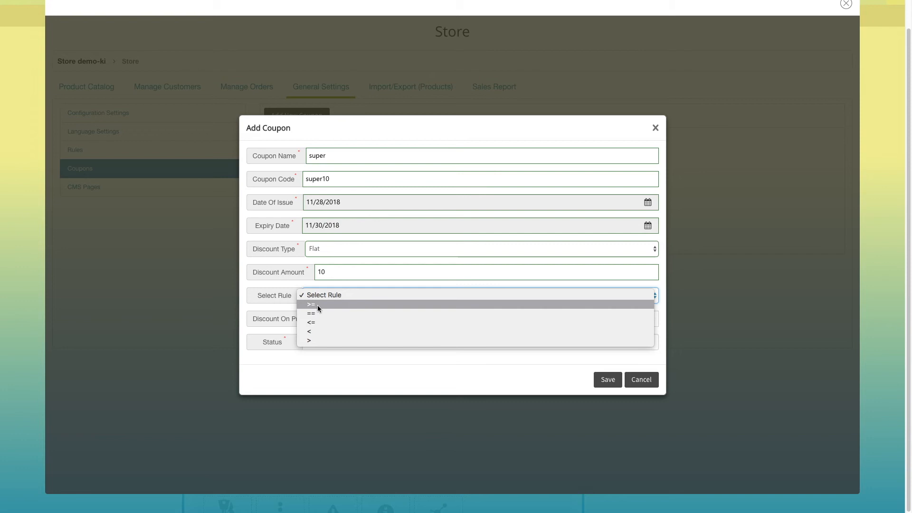
left_click(318, 304)
left_click(393, 320)
type("500")
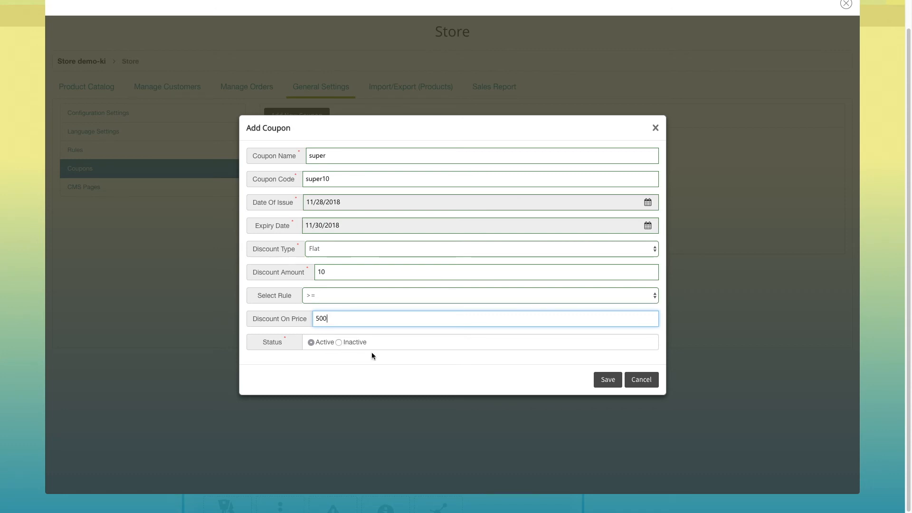
left_click(608, 380)
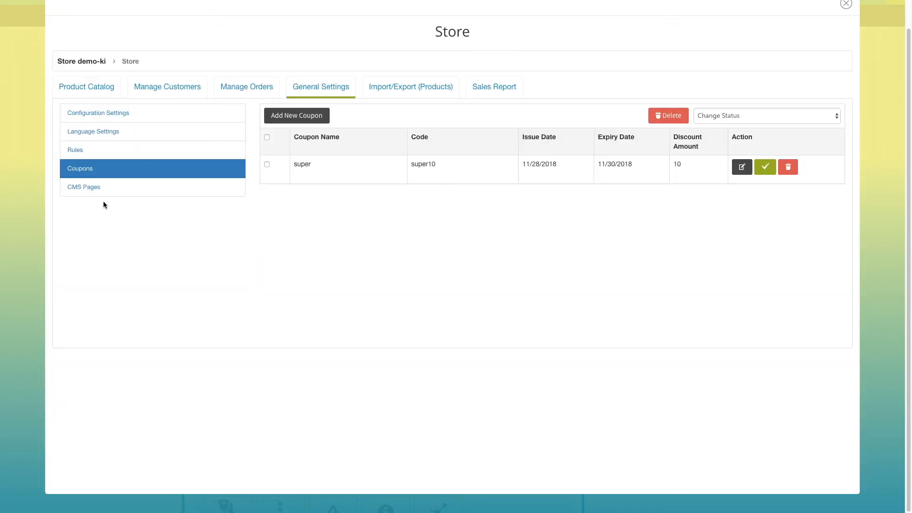
- Save the store's CMS pages with the Terms and Conditions and Privacy Policy left blank
left_click(99, 190)
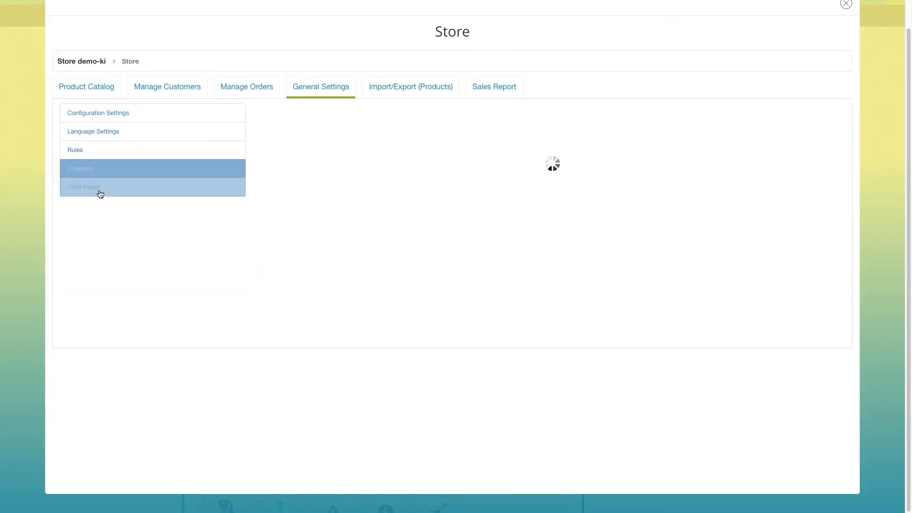
left_click(318, 159)
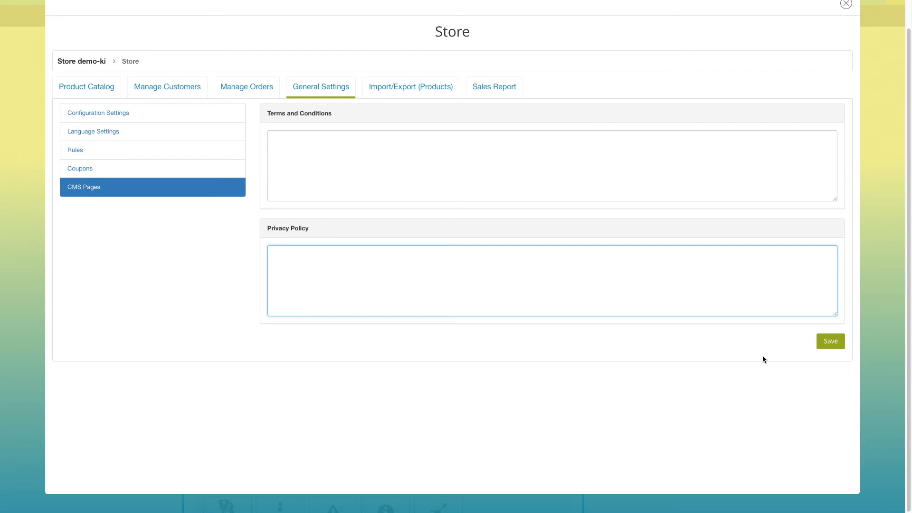
left_click(817, 346)
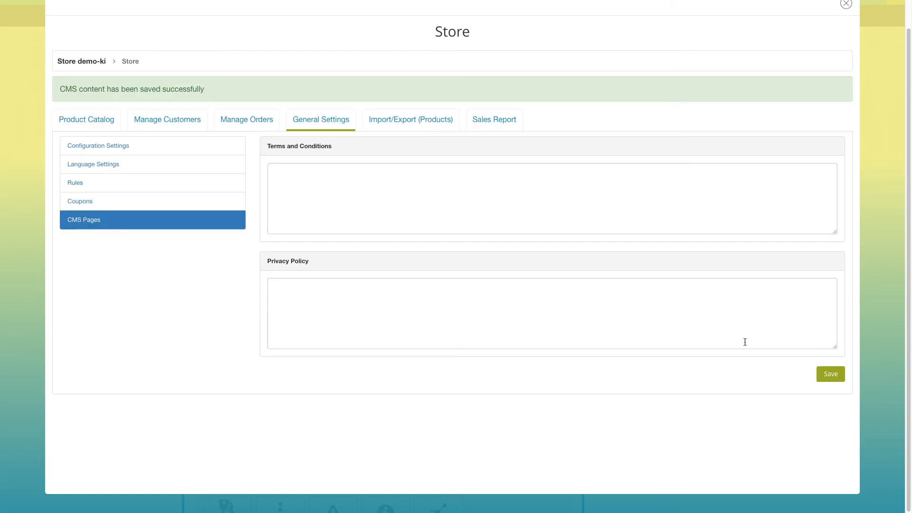
- Look over the product import and export options and the sales report, and close the store management window
left_click(423, 121)
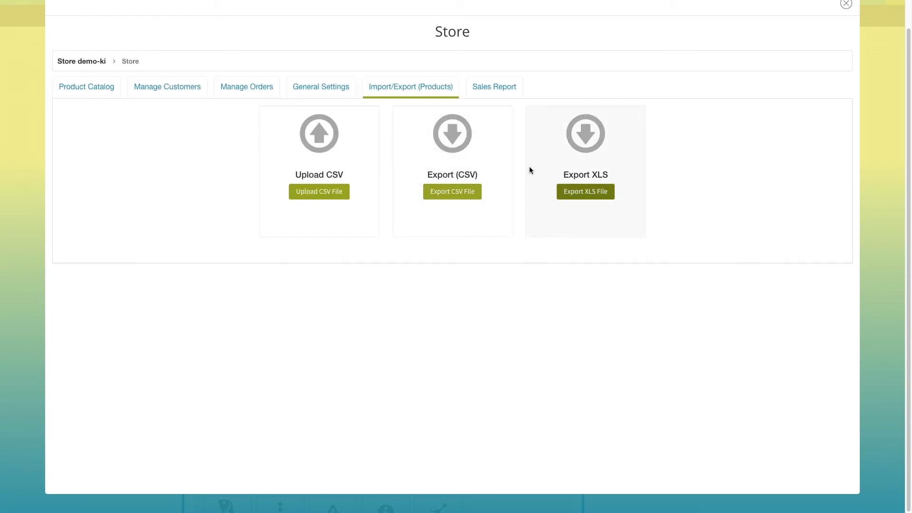
left_click(487, 85)
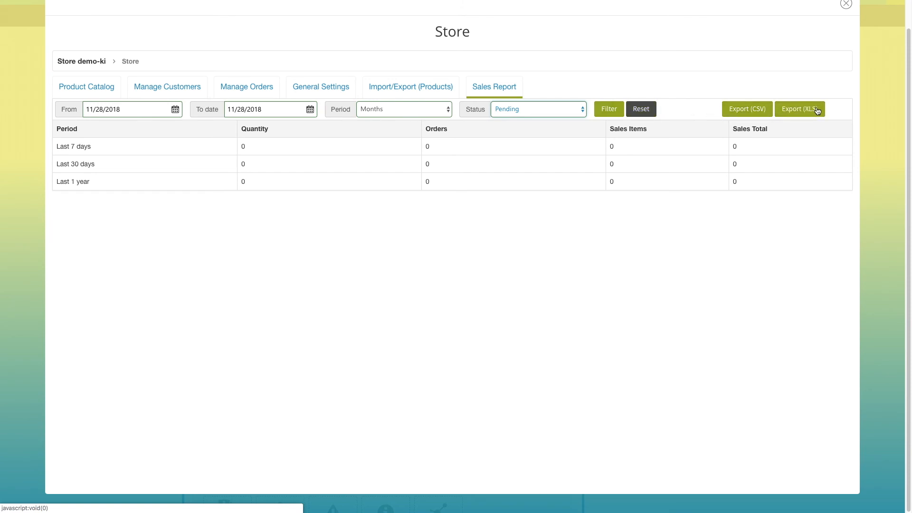
left_click(846, 5)
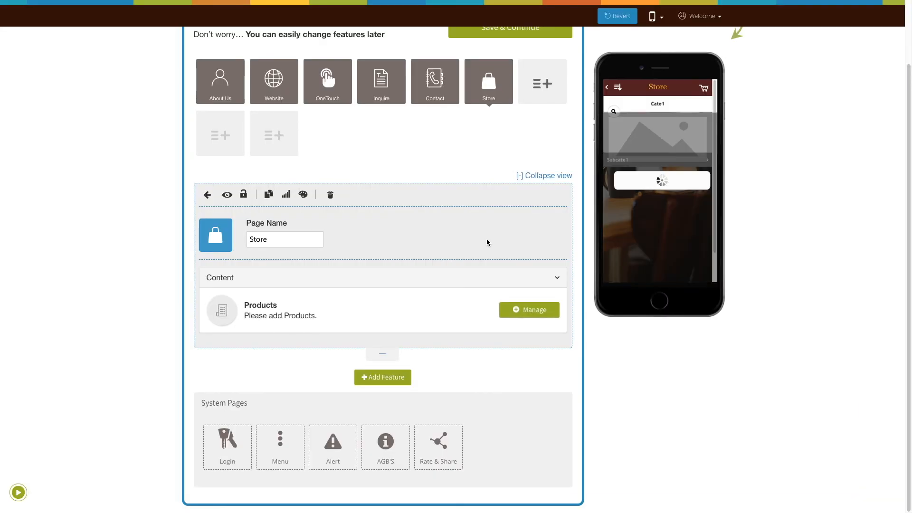
- Examine the Store page's layouts and its advanced color, font style and font size settings
scroll(487, 243, "up", 1)
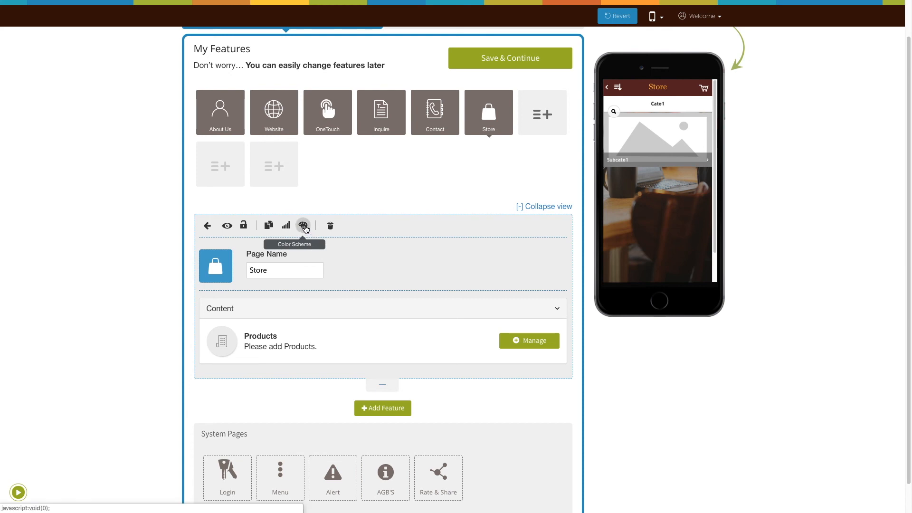
left_click(303, 225)
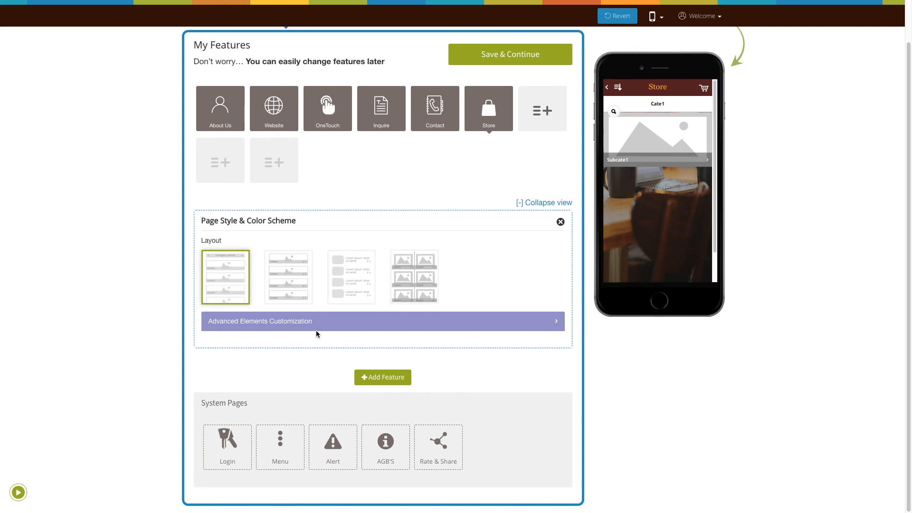
left_click(285, 321)
scroll(286, 325, "down", 1)
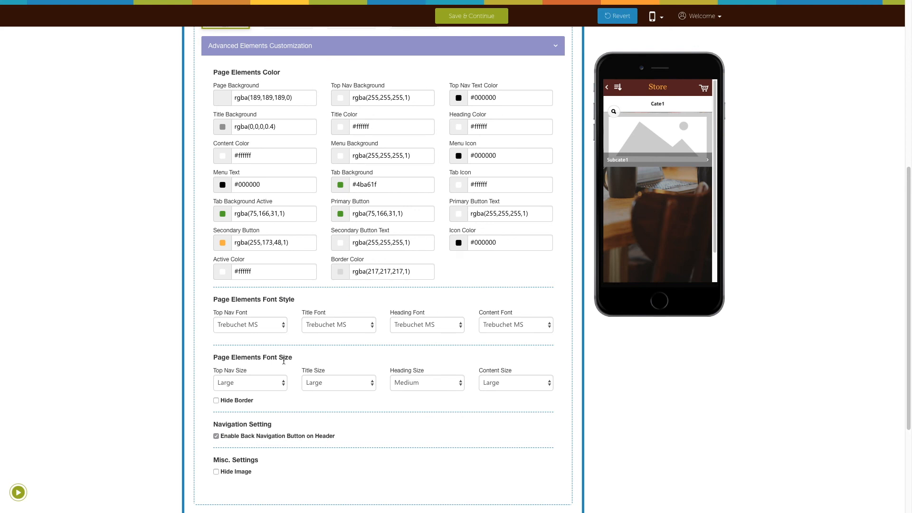
- Try the Hide Border, Enable Back Navigation Button on Header and Hide Image options, restore each one, and close the page style settings
left_click(216, 403)
left_click(216, 402)
left_click(216, 436)
left_click(217, 436)
left_click(216, 472)
left_click(216, 472)
scroll(297, 454, "up", 5)
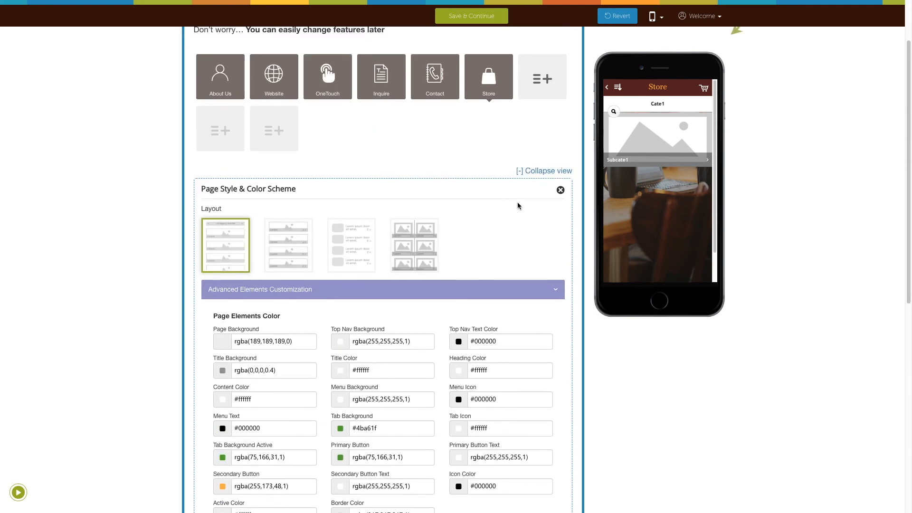
left_click(561, 190)
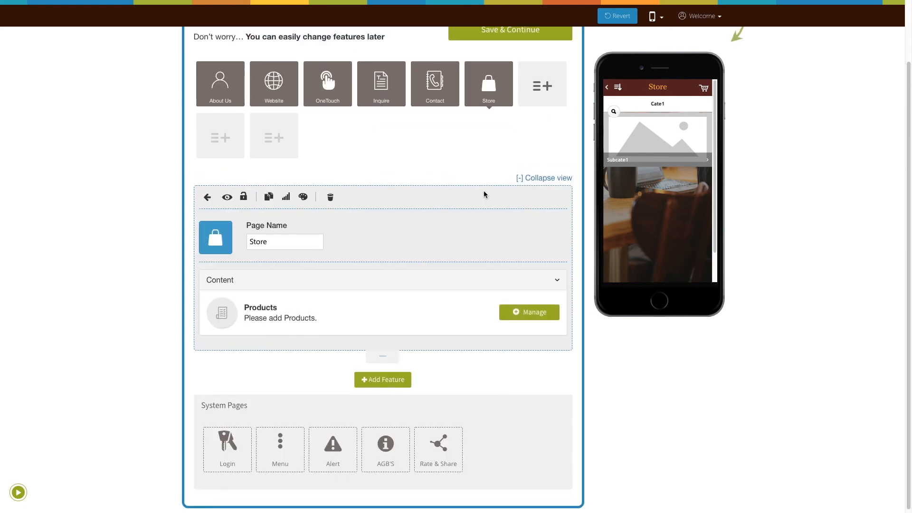
scroll(483, 194, "up", 1)
scroll(484, 194, "up", 1)
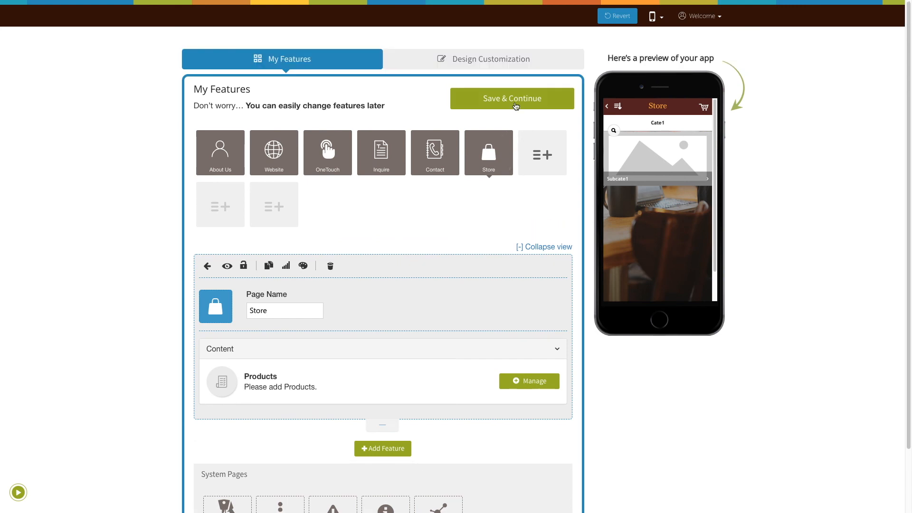